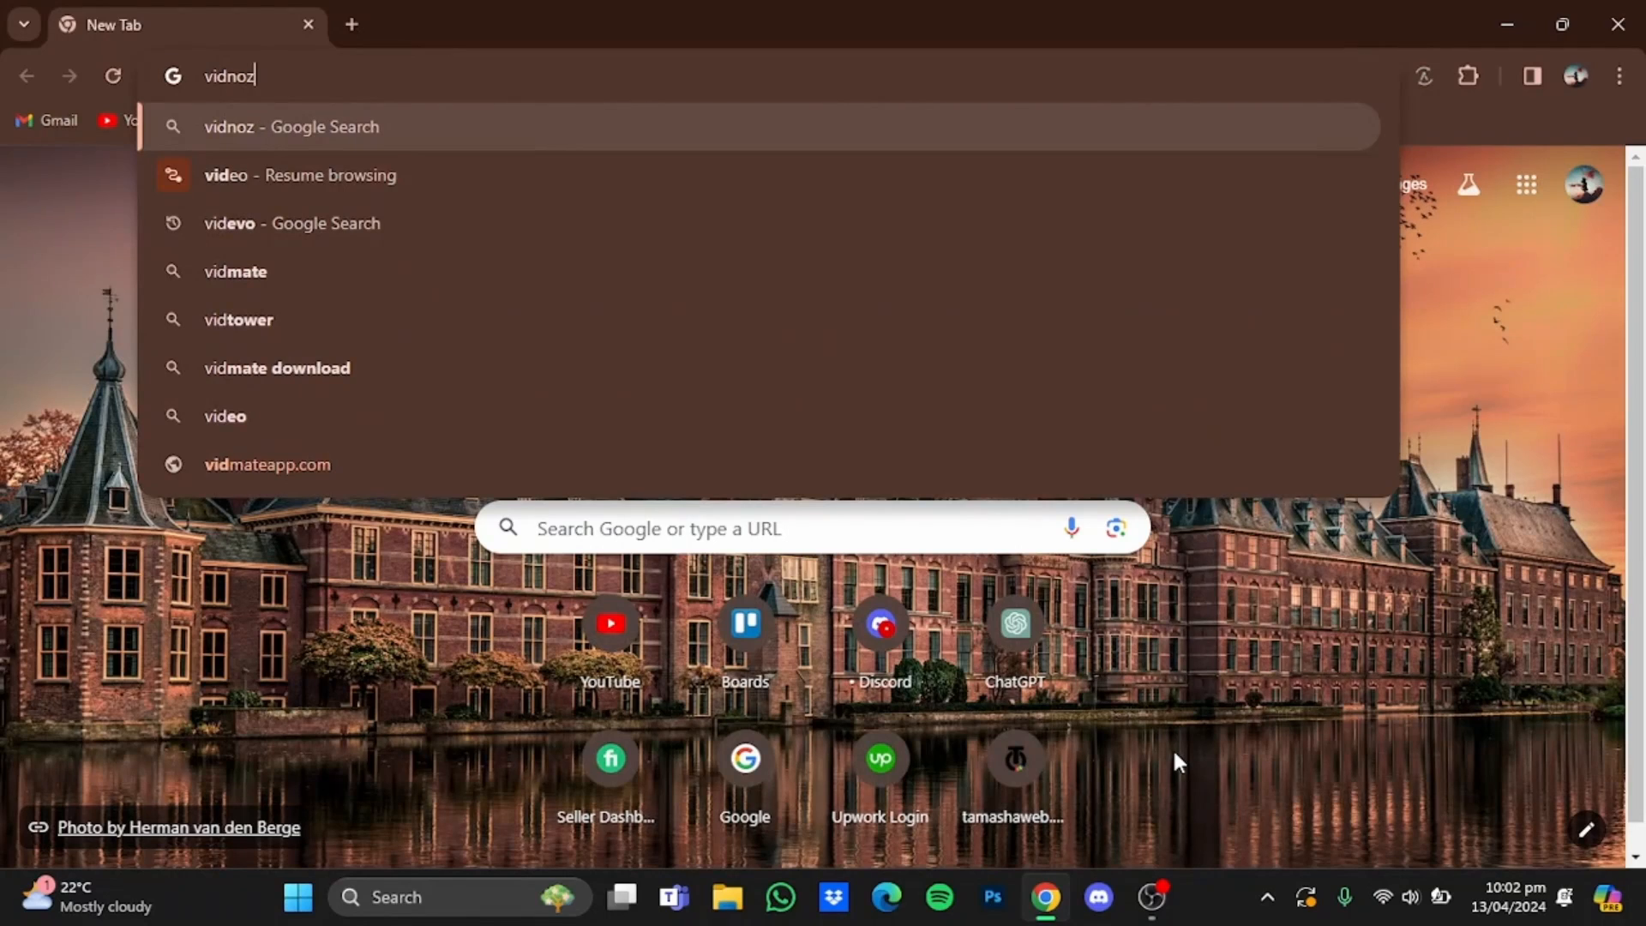
- Search the web for "vidnoz ai" and open the official Vidnoz AI Tools website
key("Return")
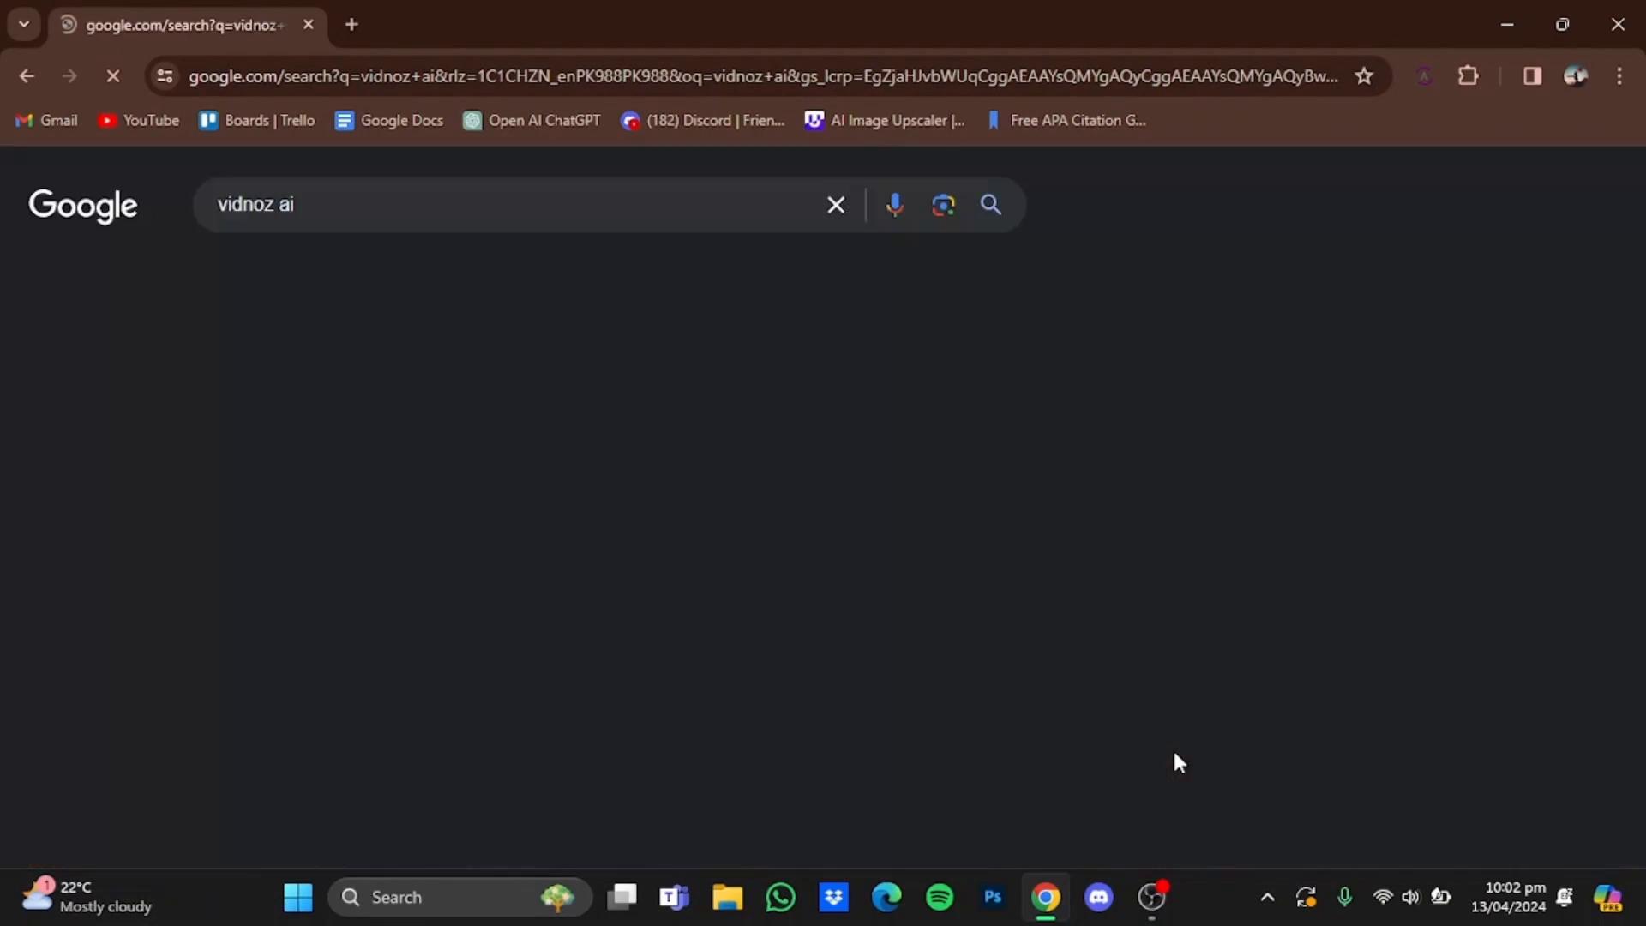
scroll(602, 547, "down", 5)
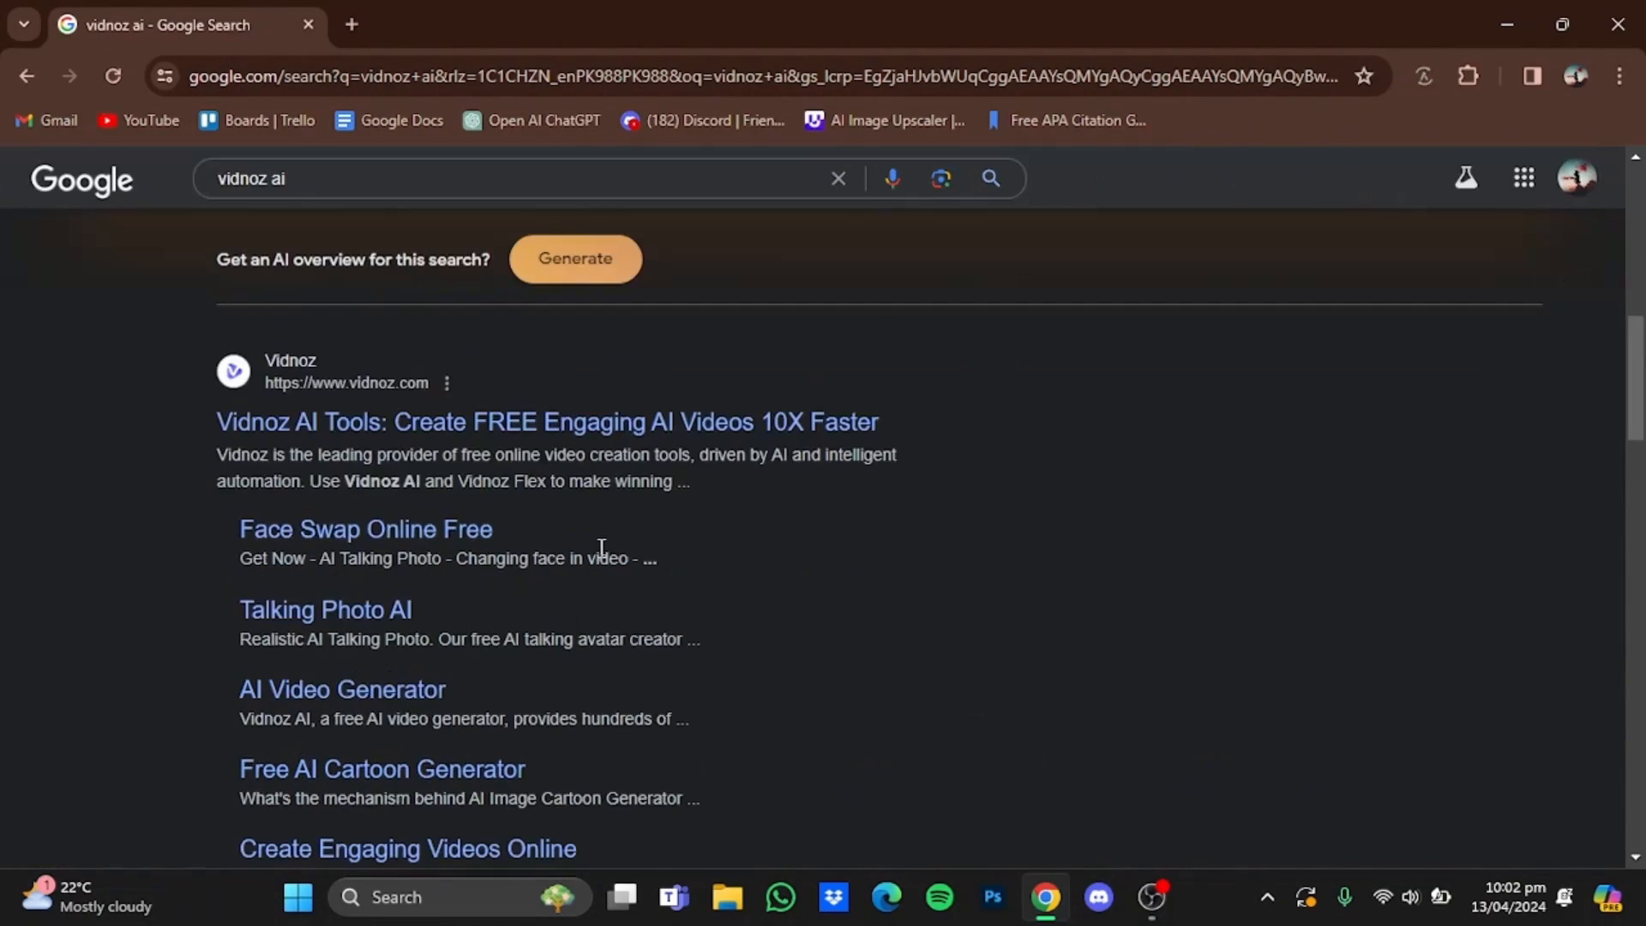
left_click(627, 432)
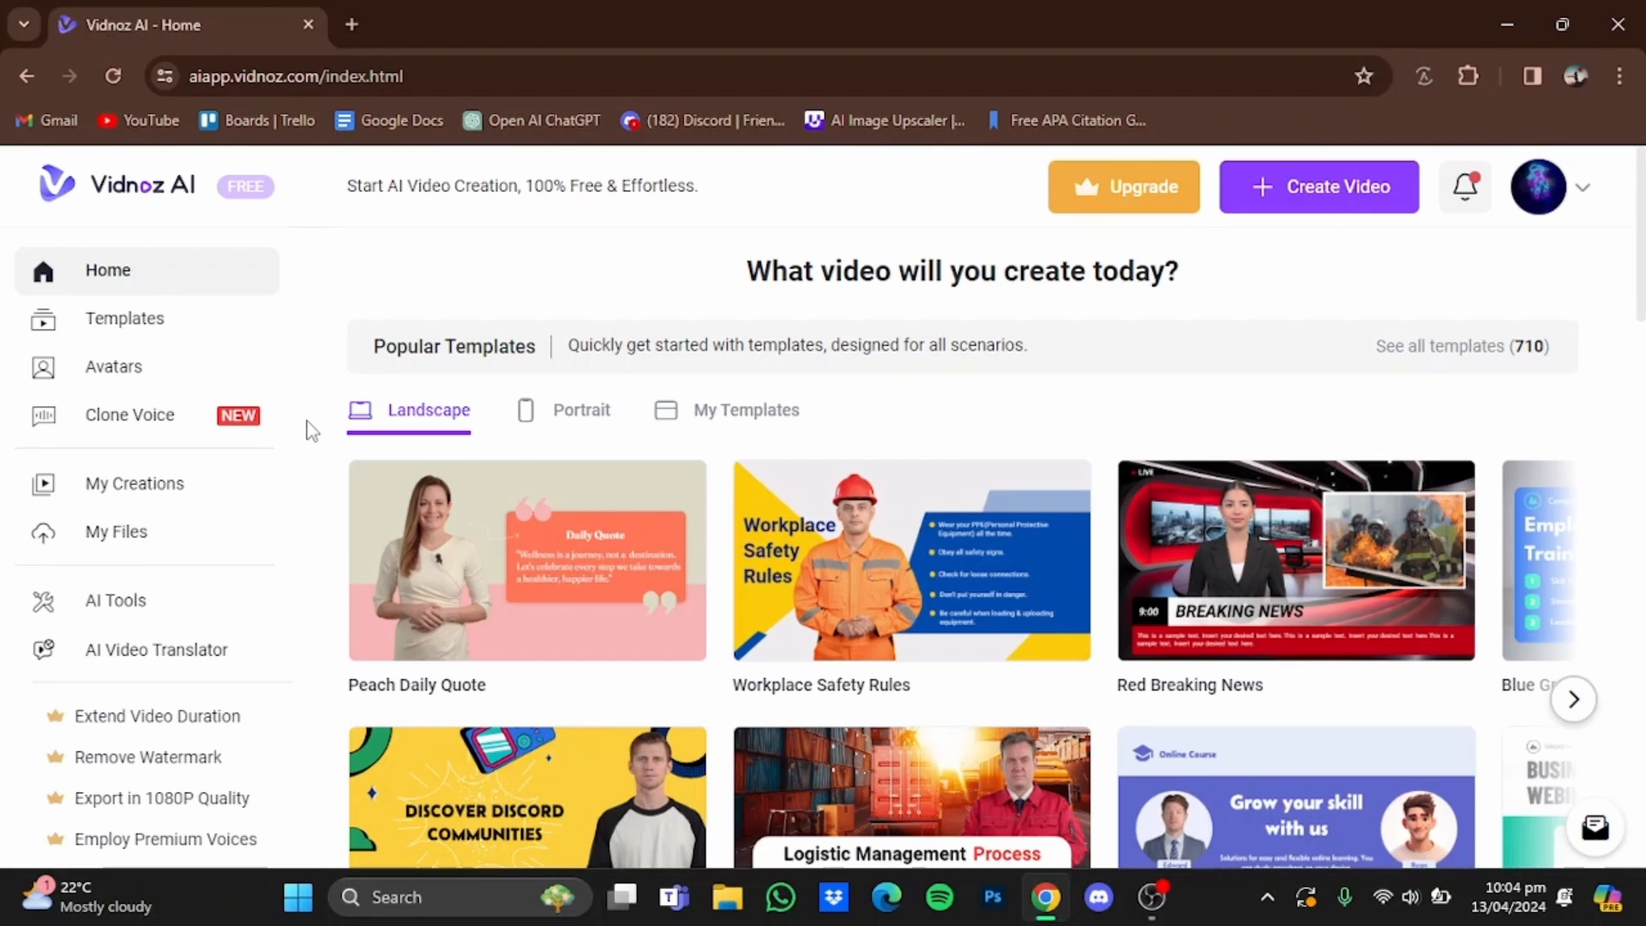
- Browse the landscape video templates, then examine the ones in the Education category
left_click(162, 331)
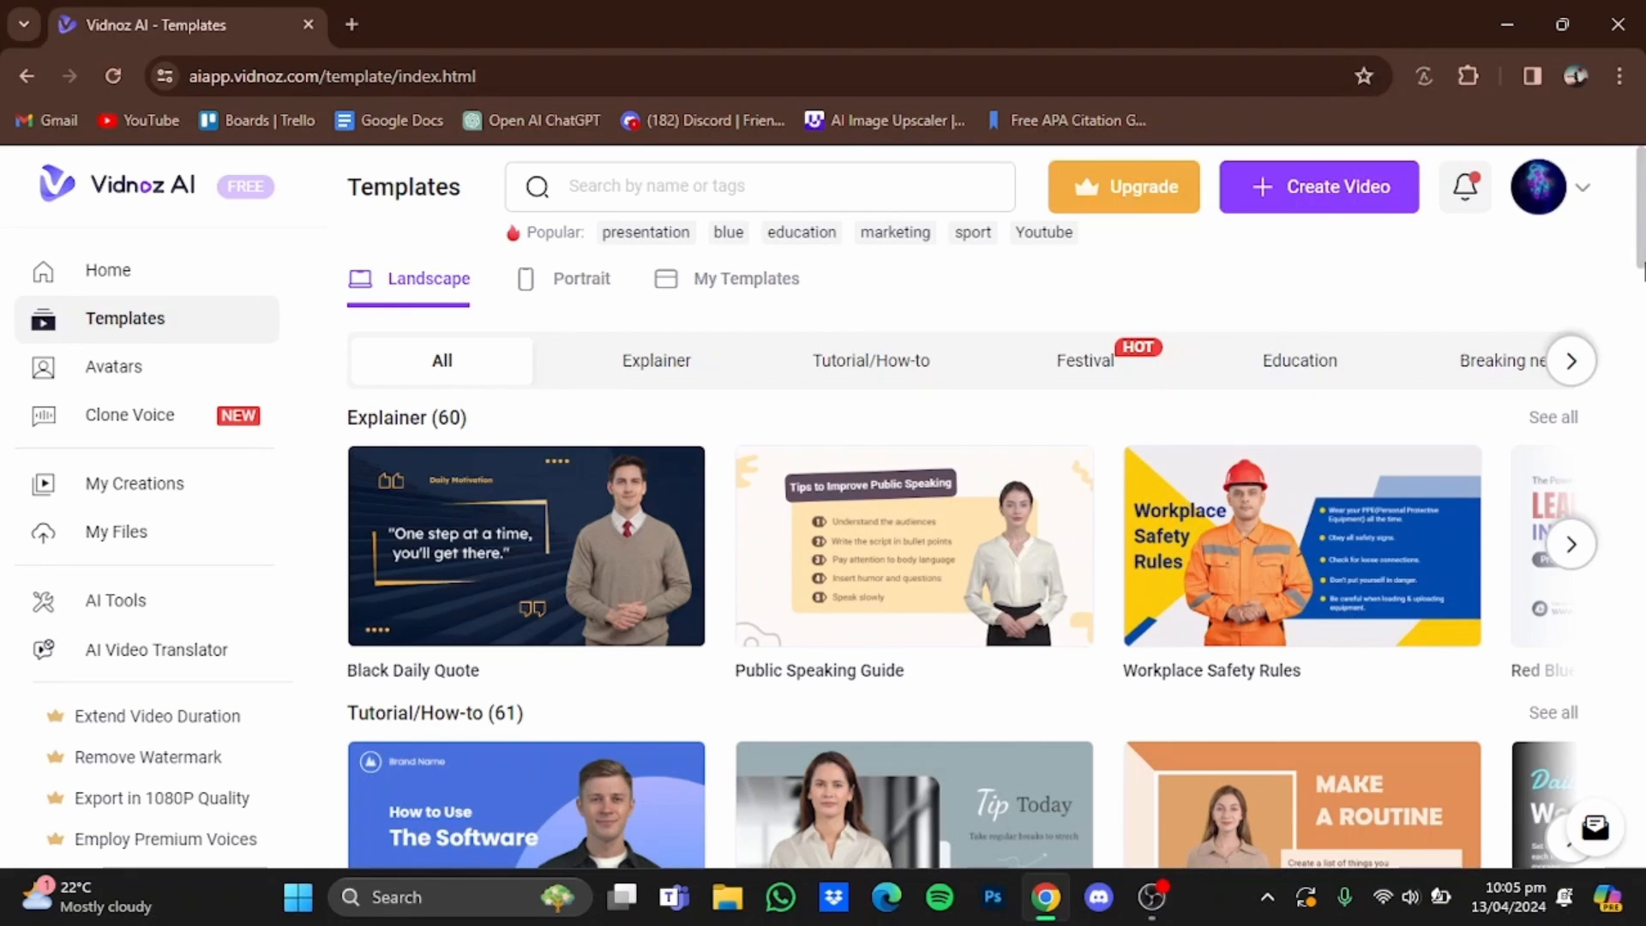
scroll(1641, 270, "down", 1)
scroll(1641, 270, "down", 6)
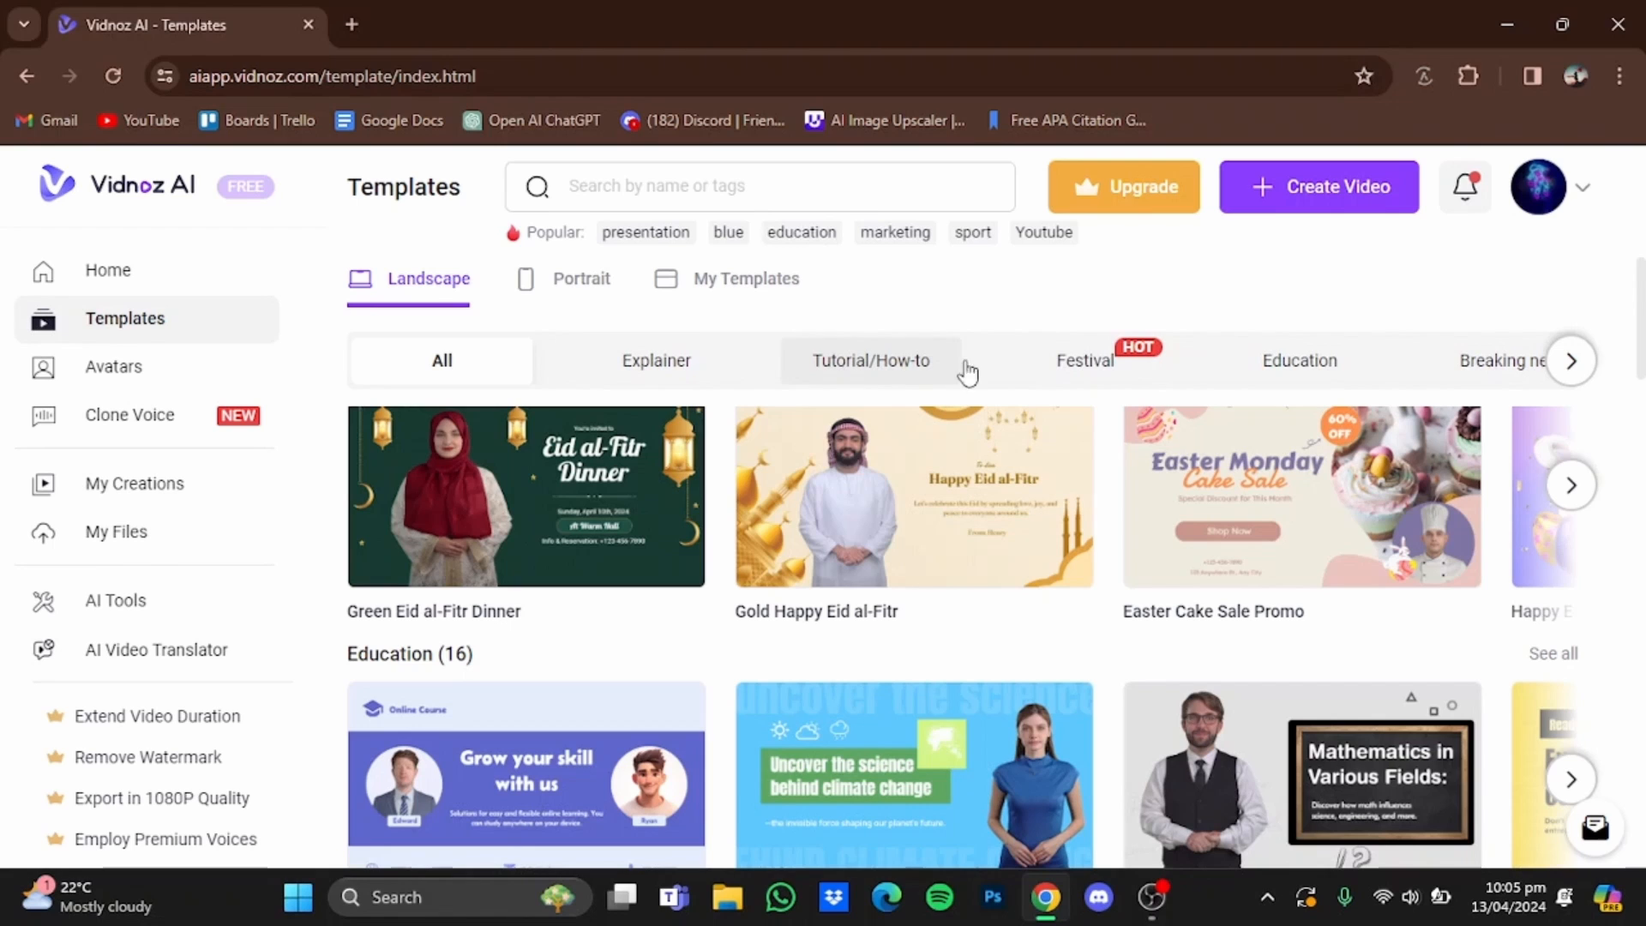
left_click(1328, 364)
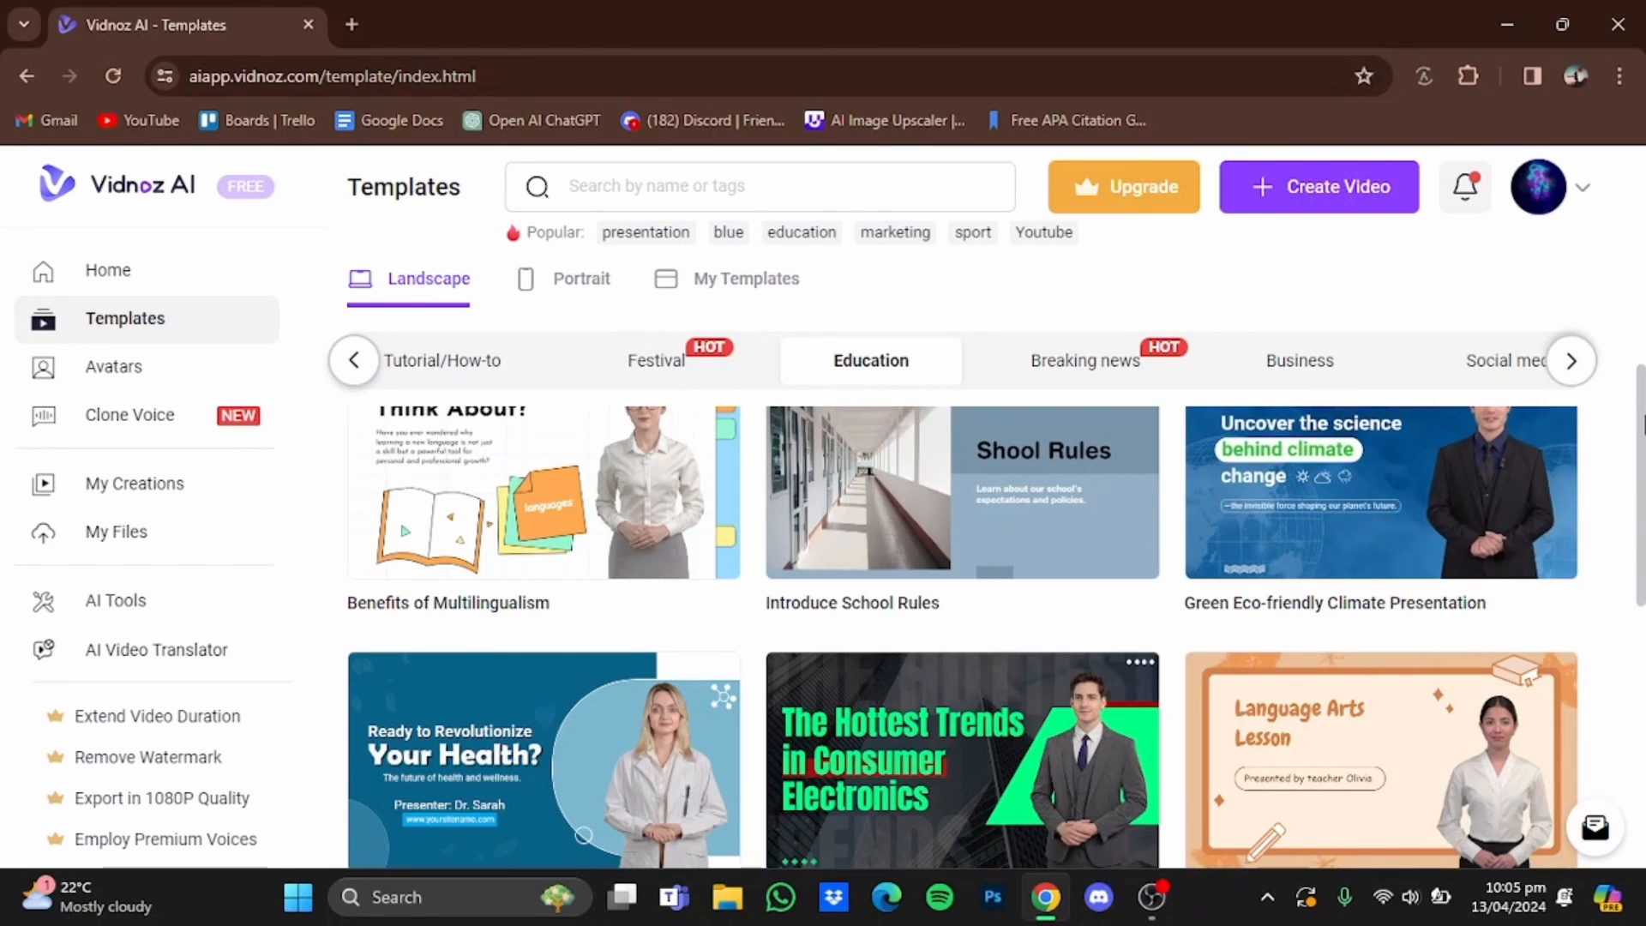
scroll(1639, 420, "down", 3)
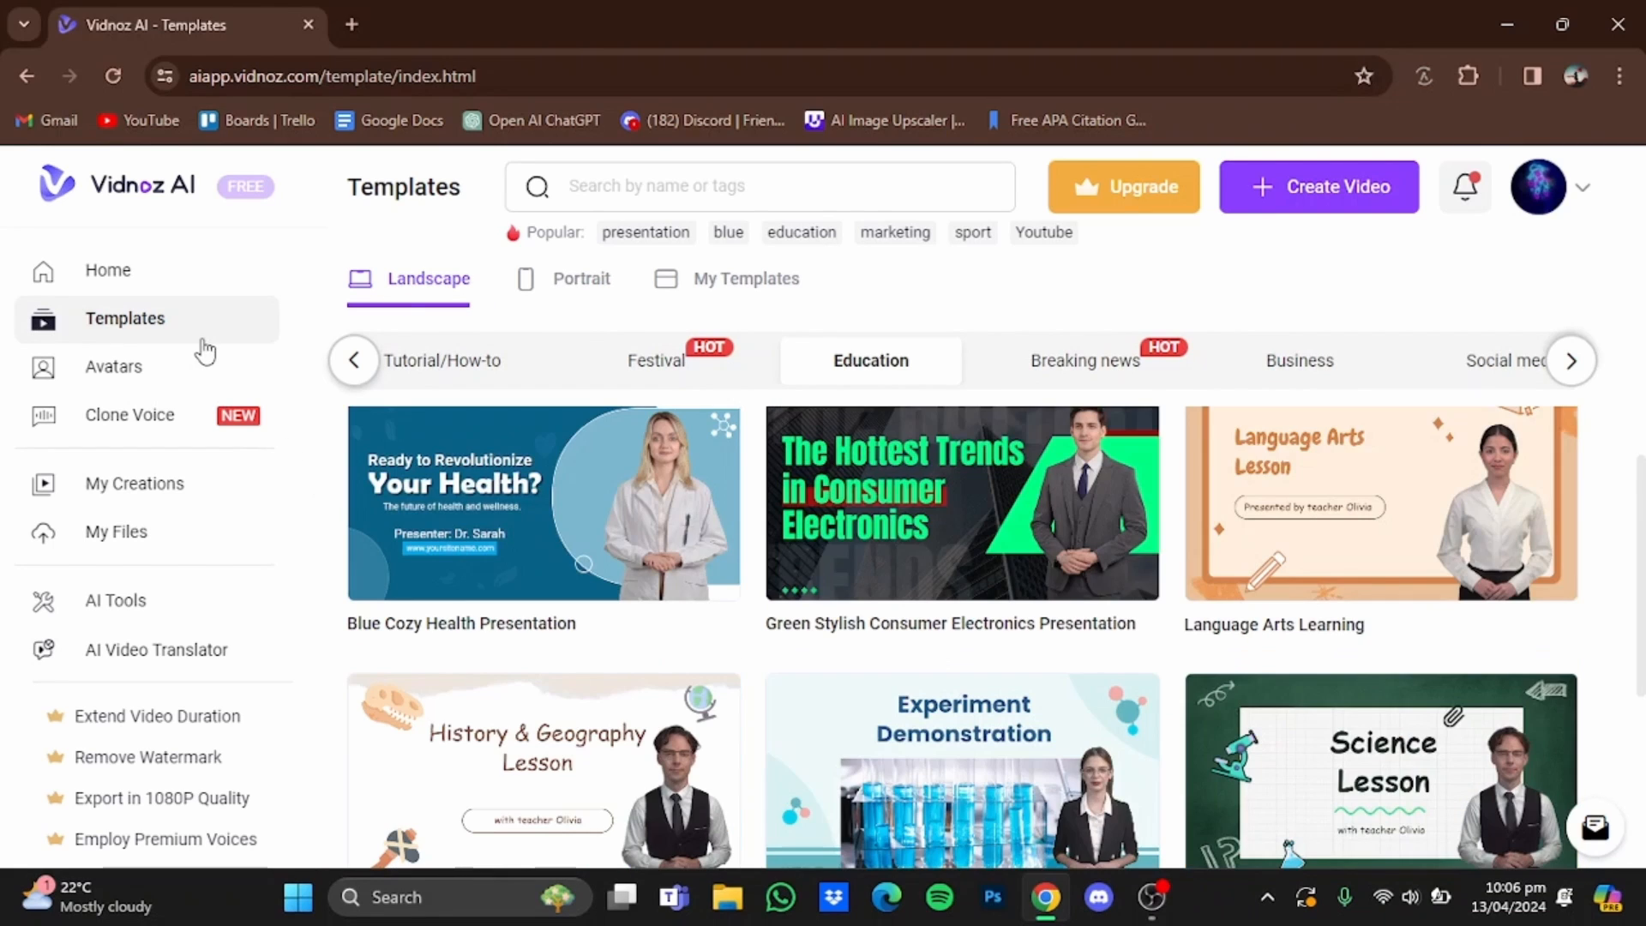
- Browse the Avatar Pro gallery and play the preview of the Anthony - Formal Side avatar
left_click(156, 360)
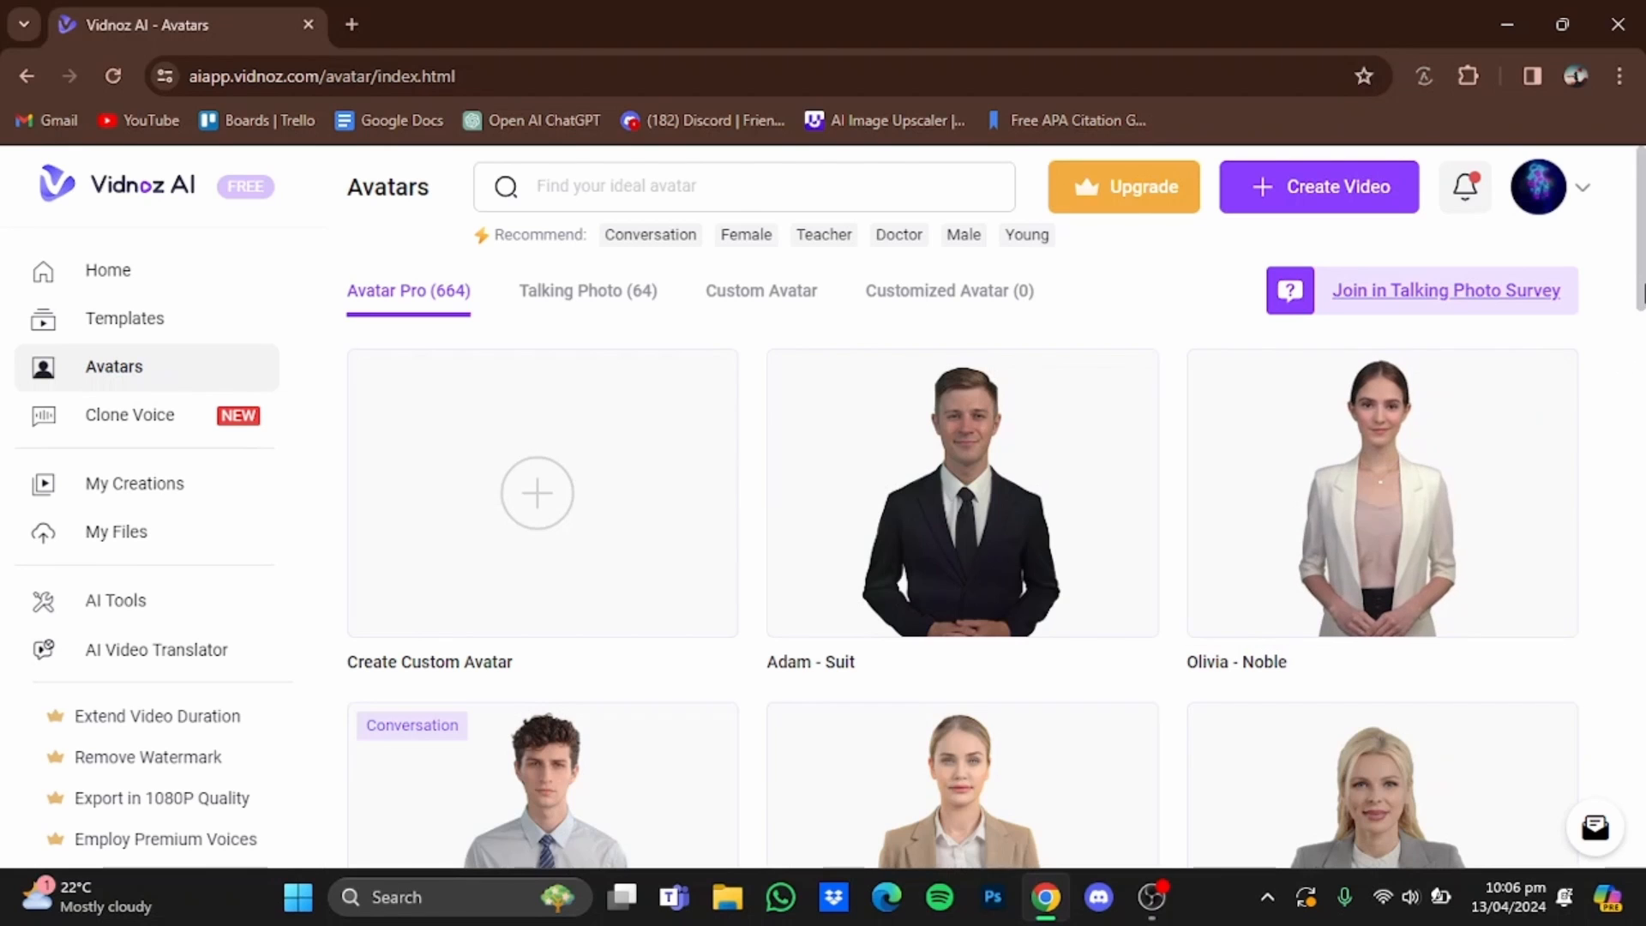
scroll(961, 609, "down", 3)
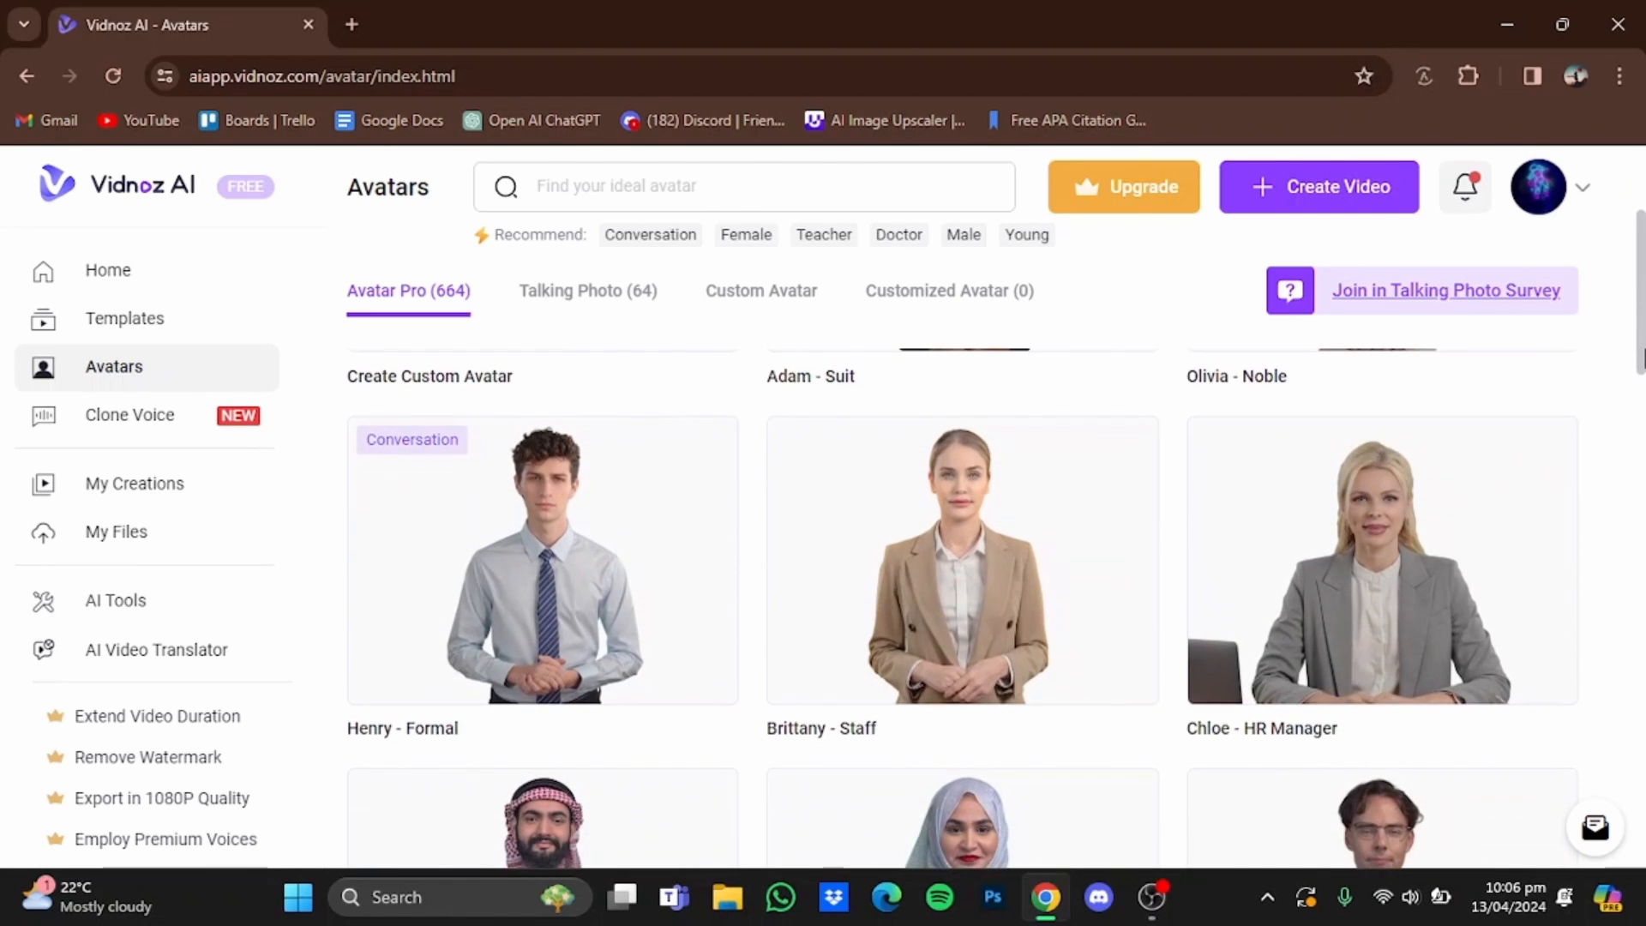
left_click_drag(1641, 358, 1638, 725)
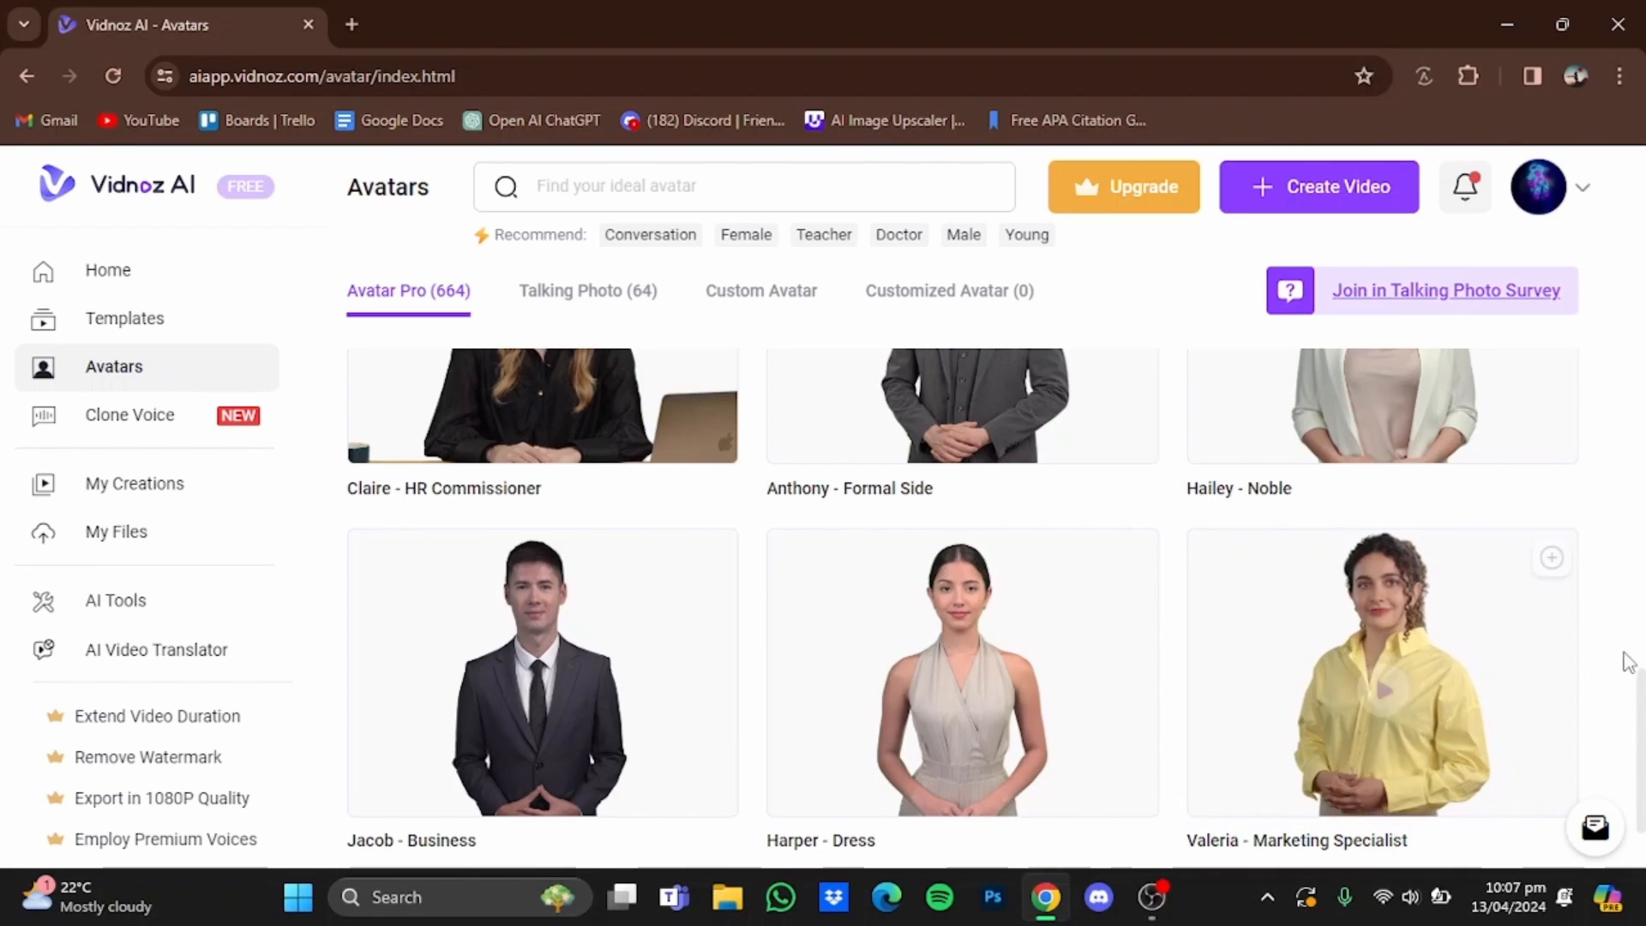
scroll(1089, 722, "up", 2)
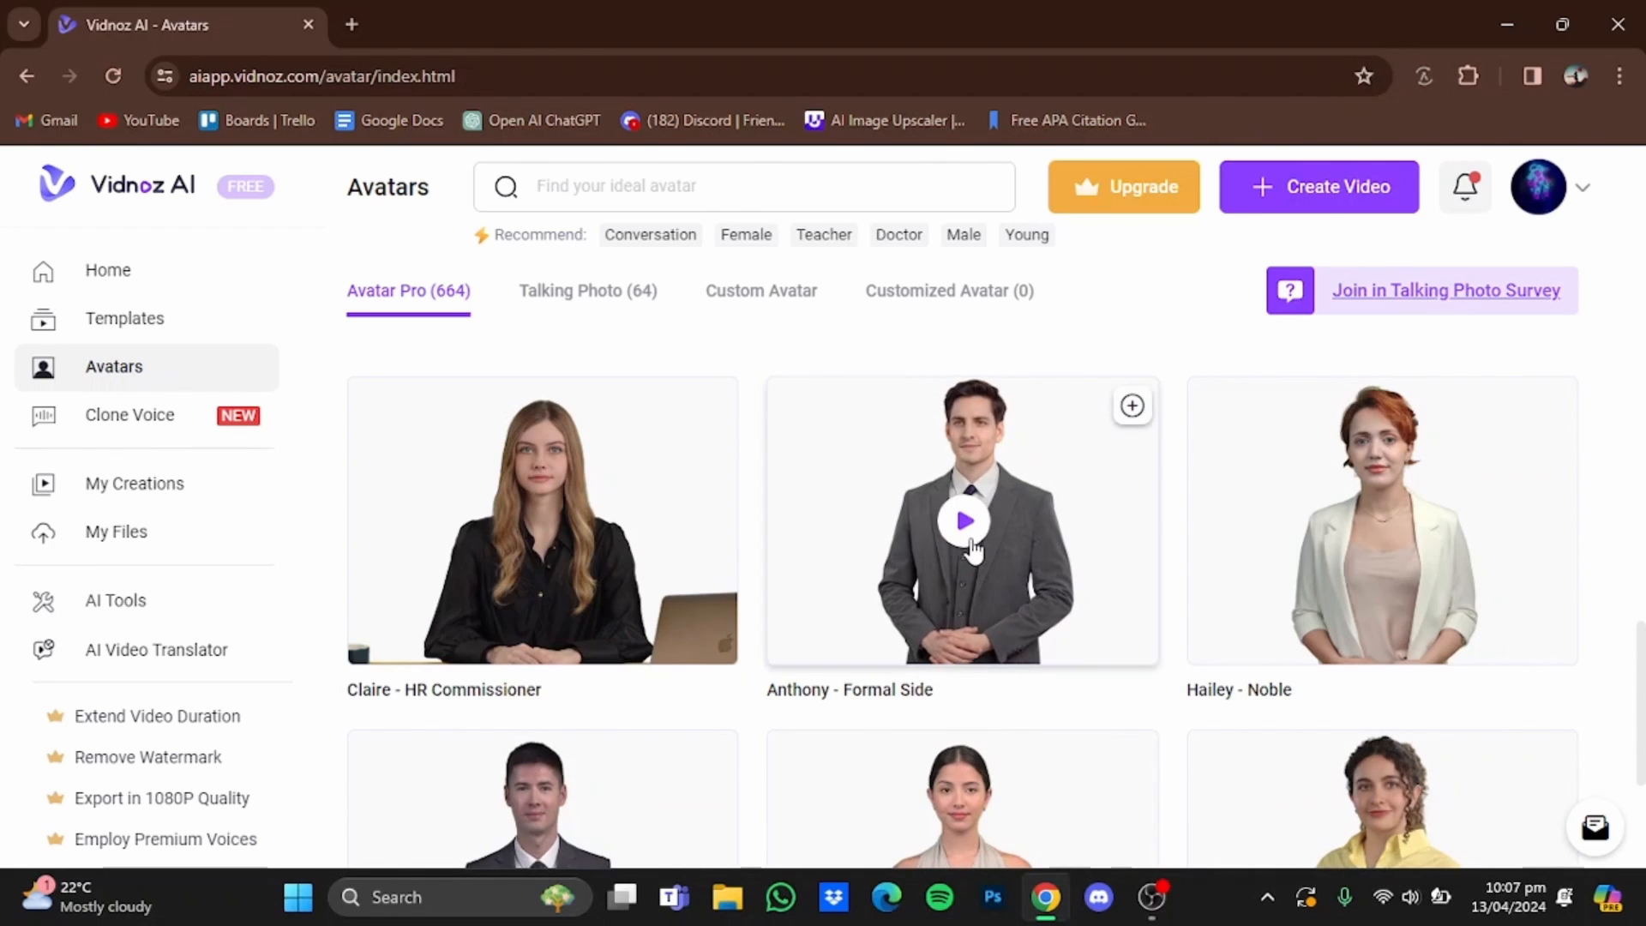
left_click(967, 533)
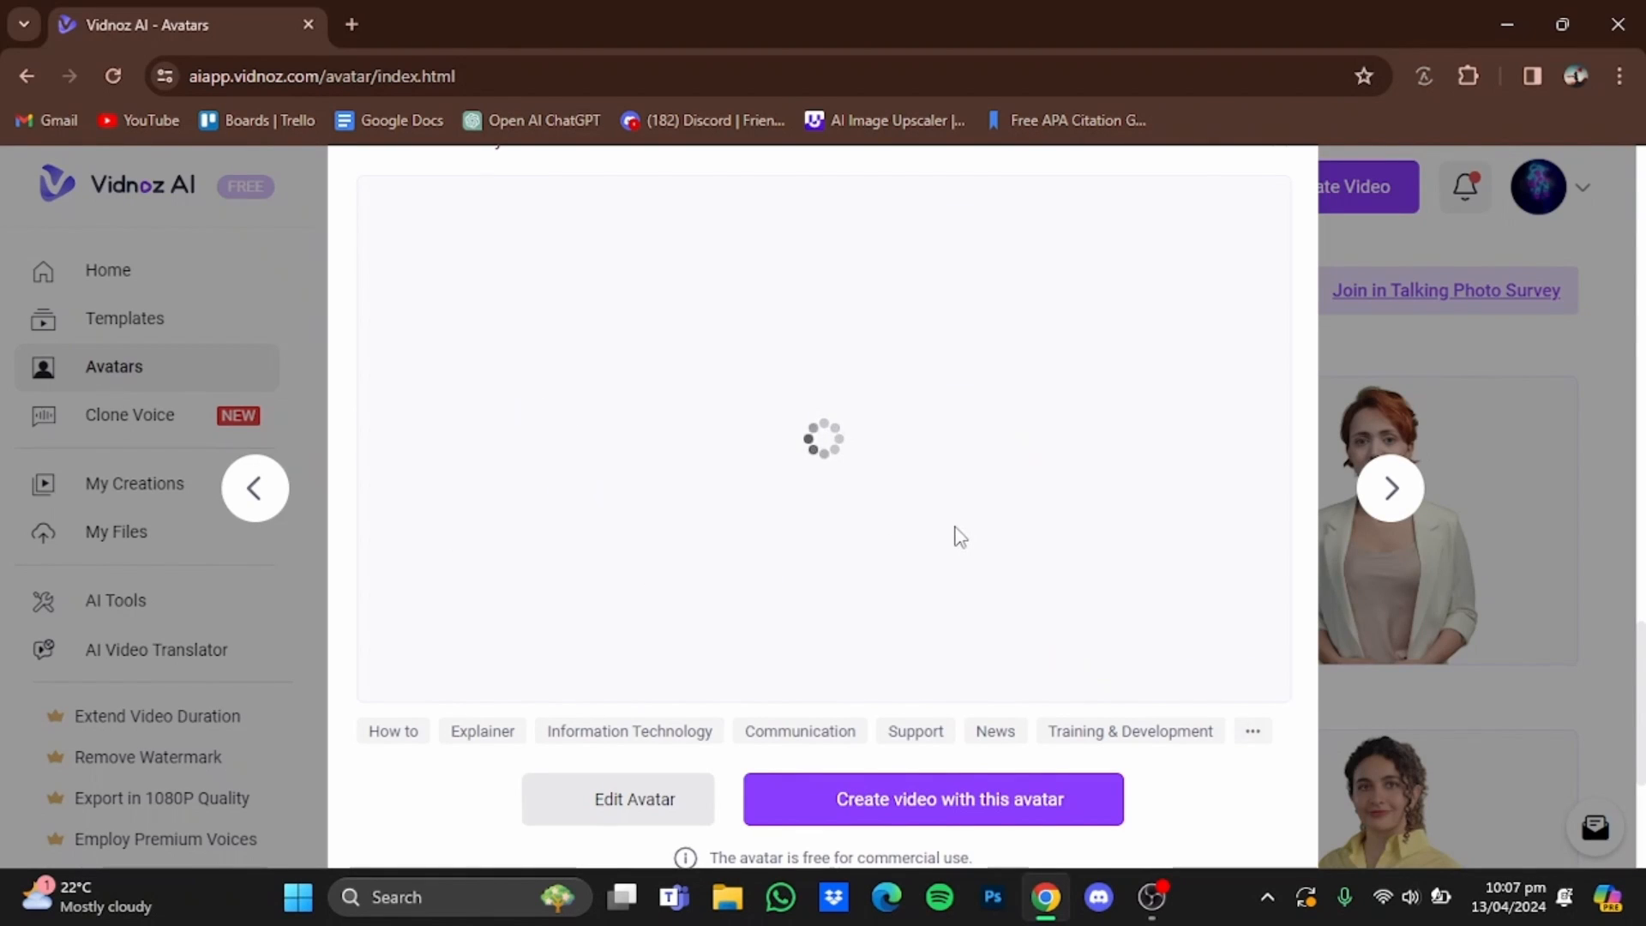
left_click(821, 463)
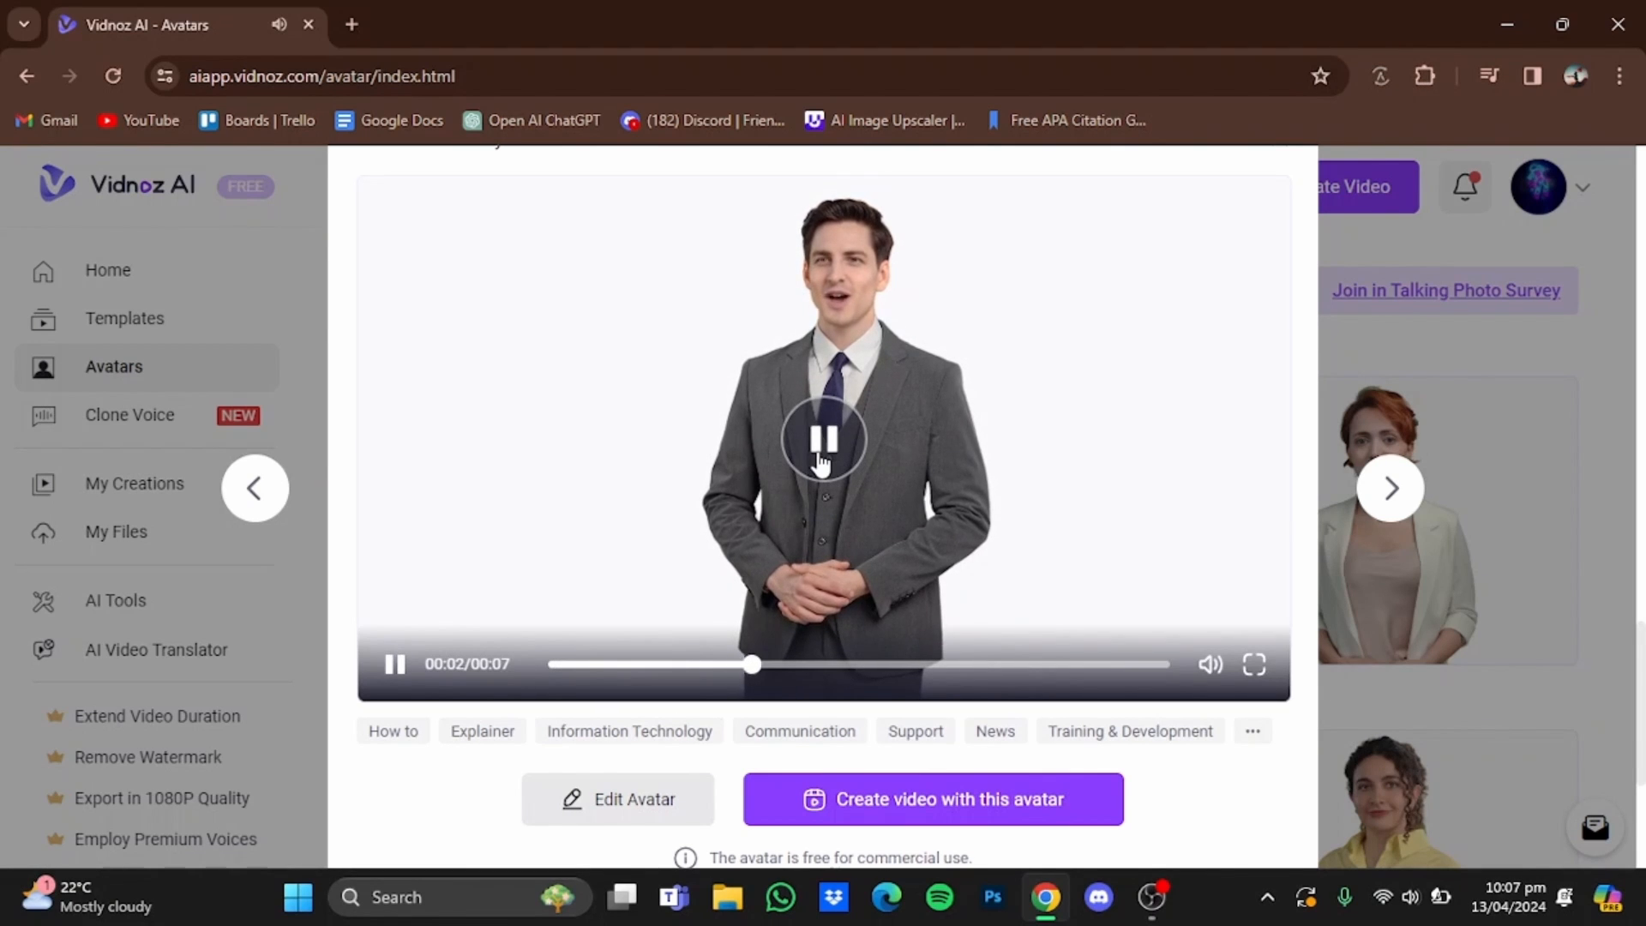
left_click(821, 463)
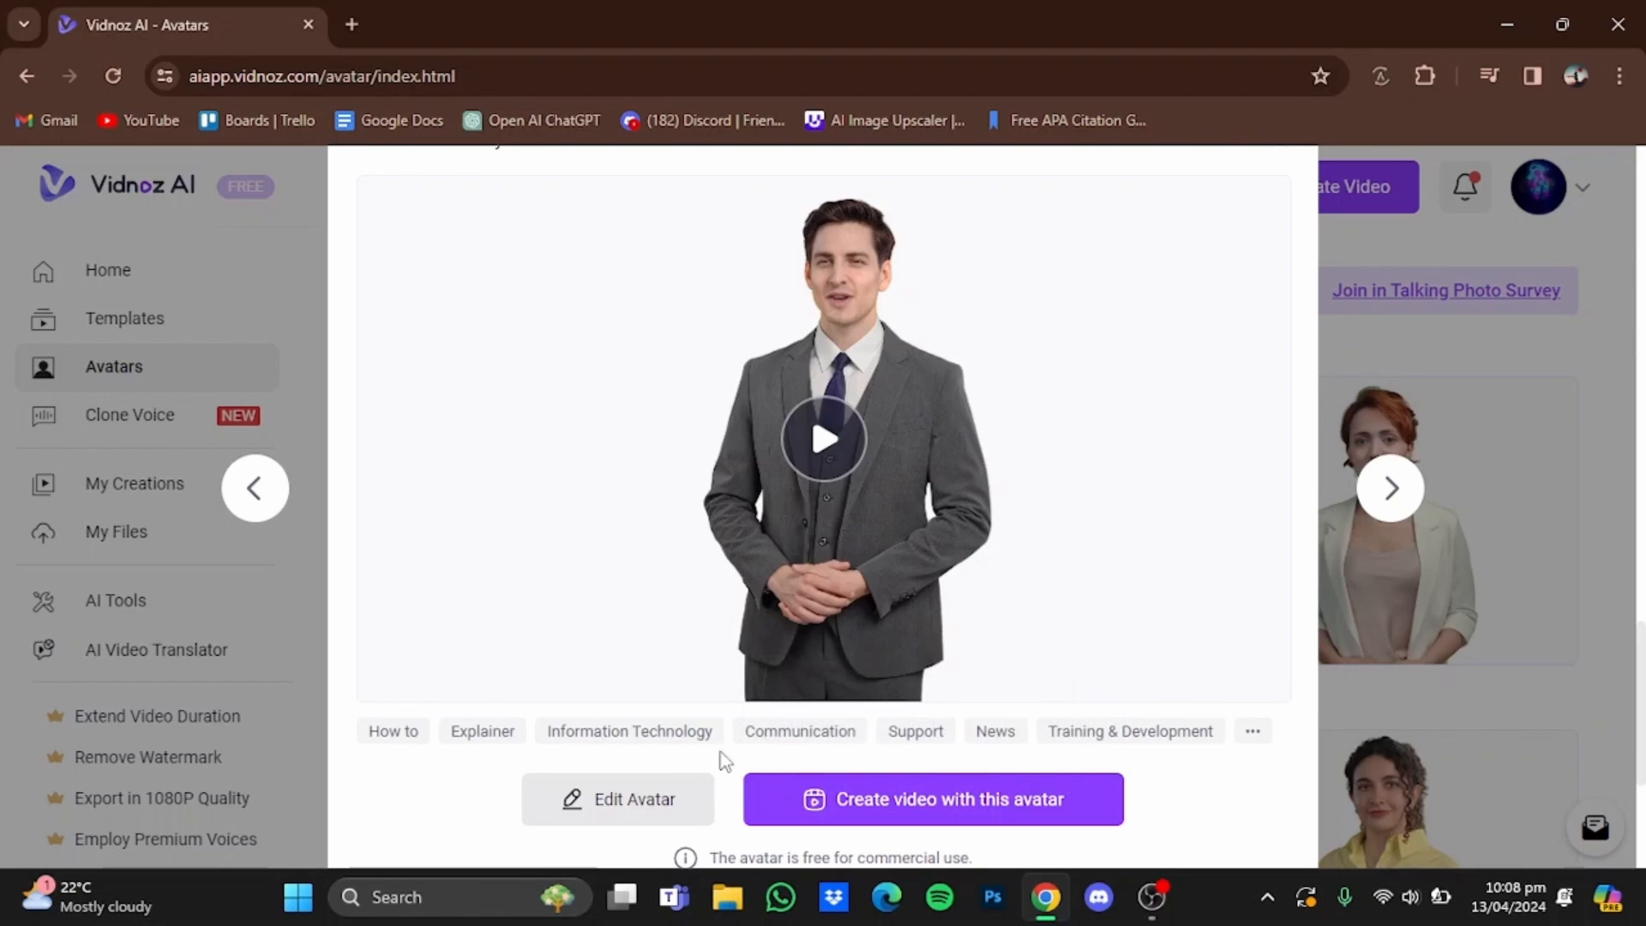
- Open the avatar for editing, try its circle and square head views, and return it to the half-body view
left_click(670, 792)
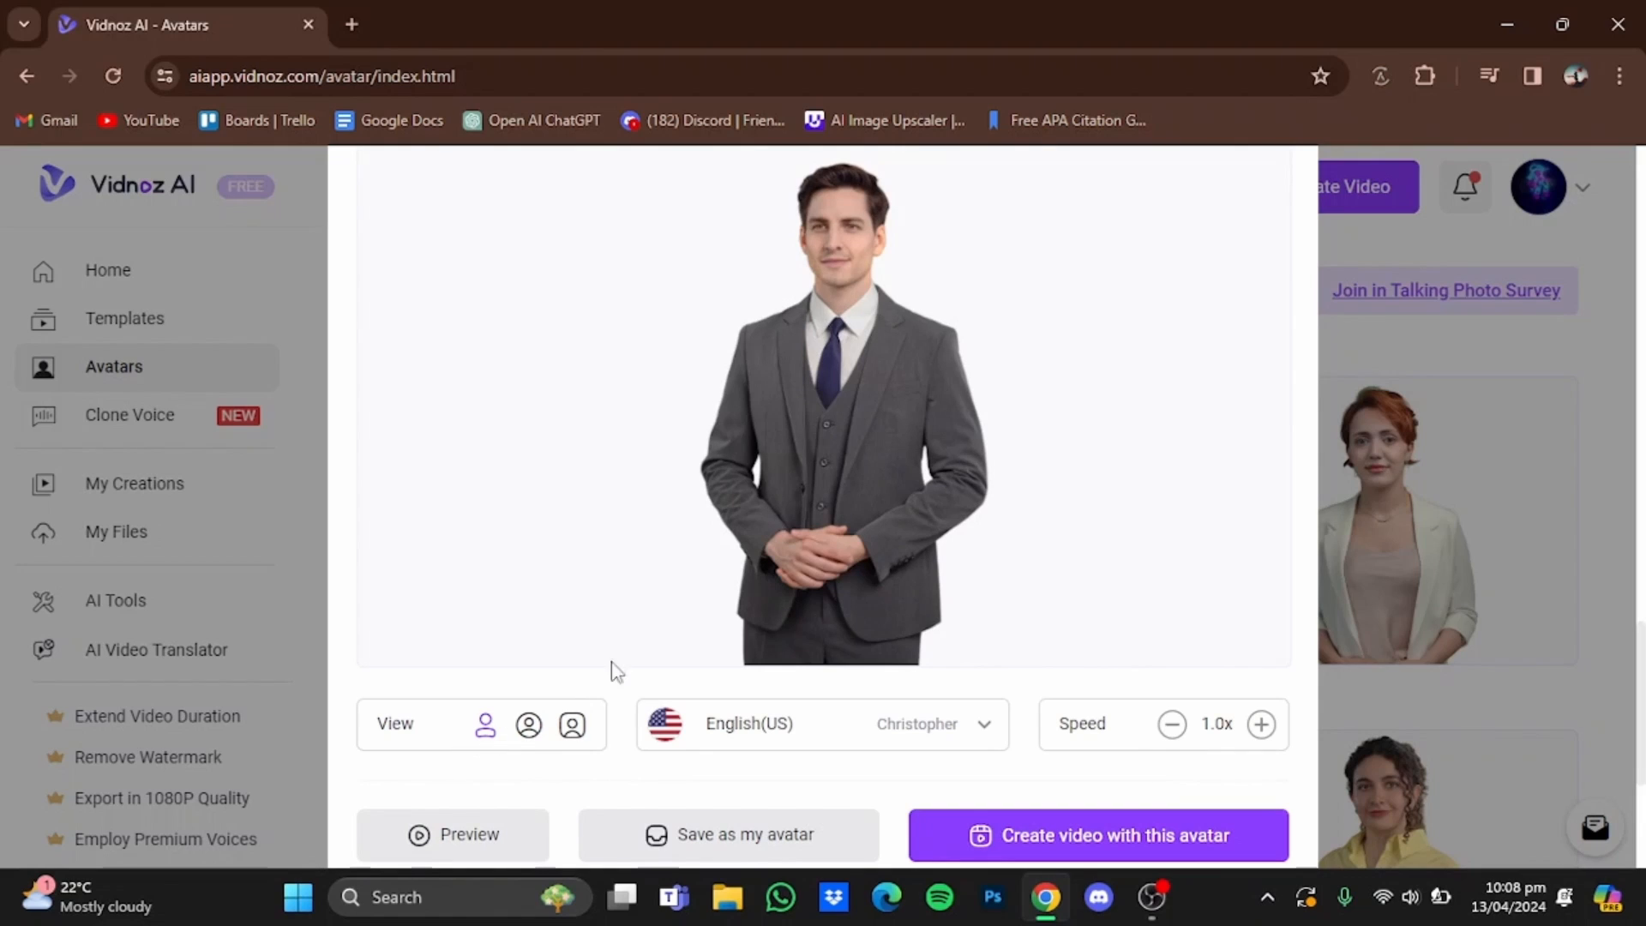
left_click(530, 727)
left_click(573, 727)
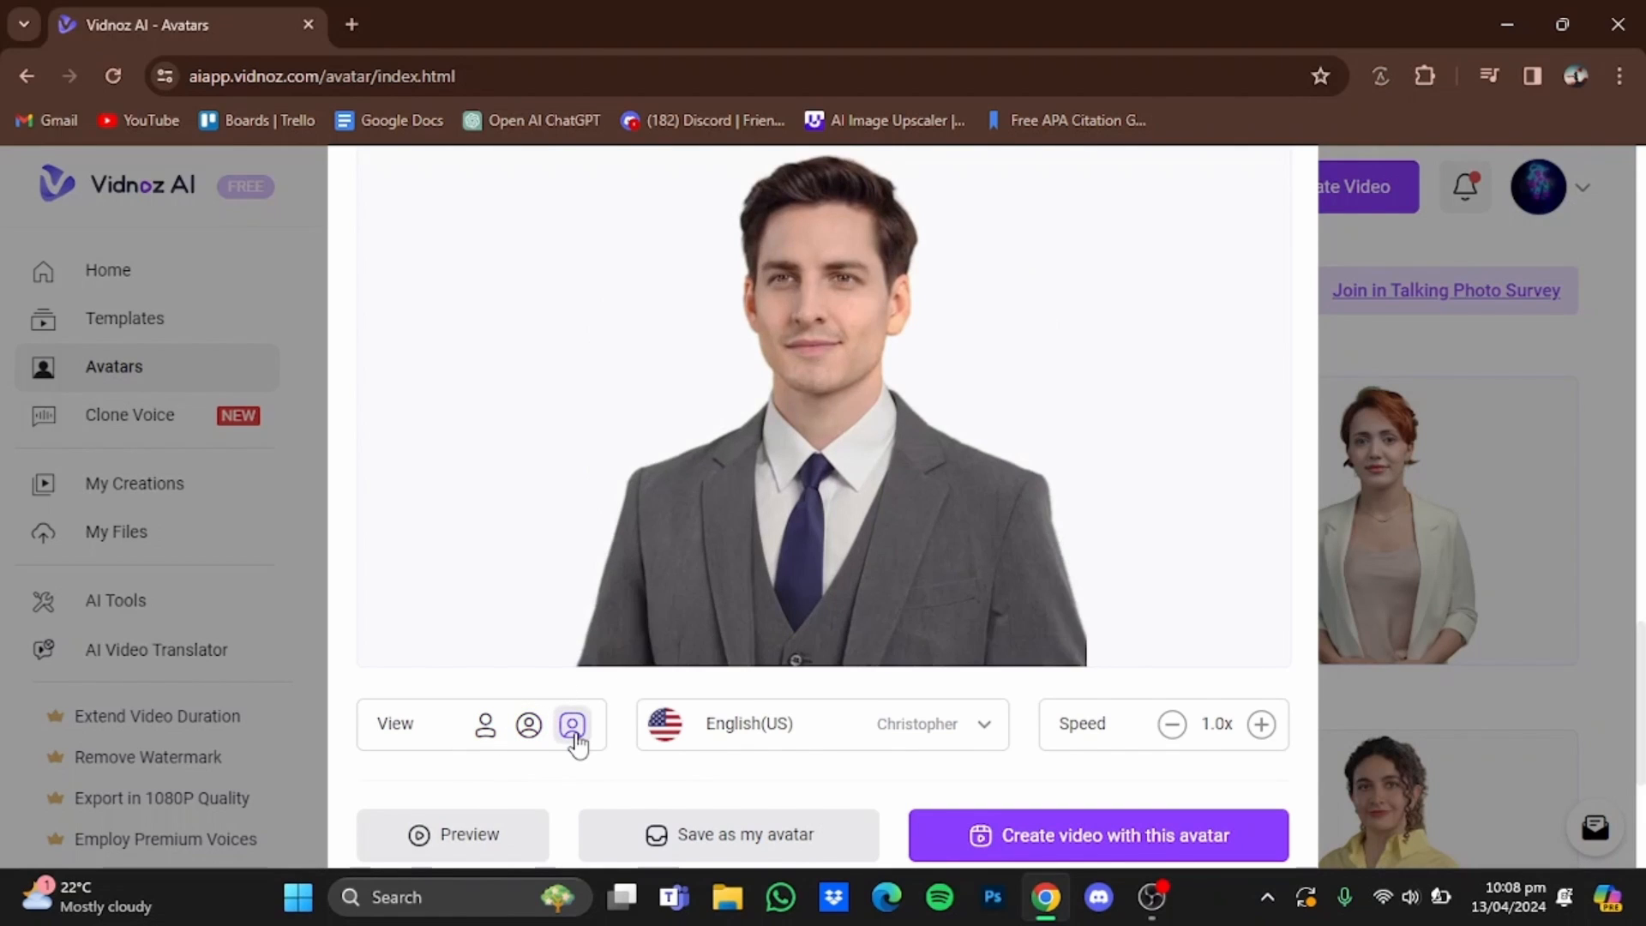
left_click(485, 727)
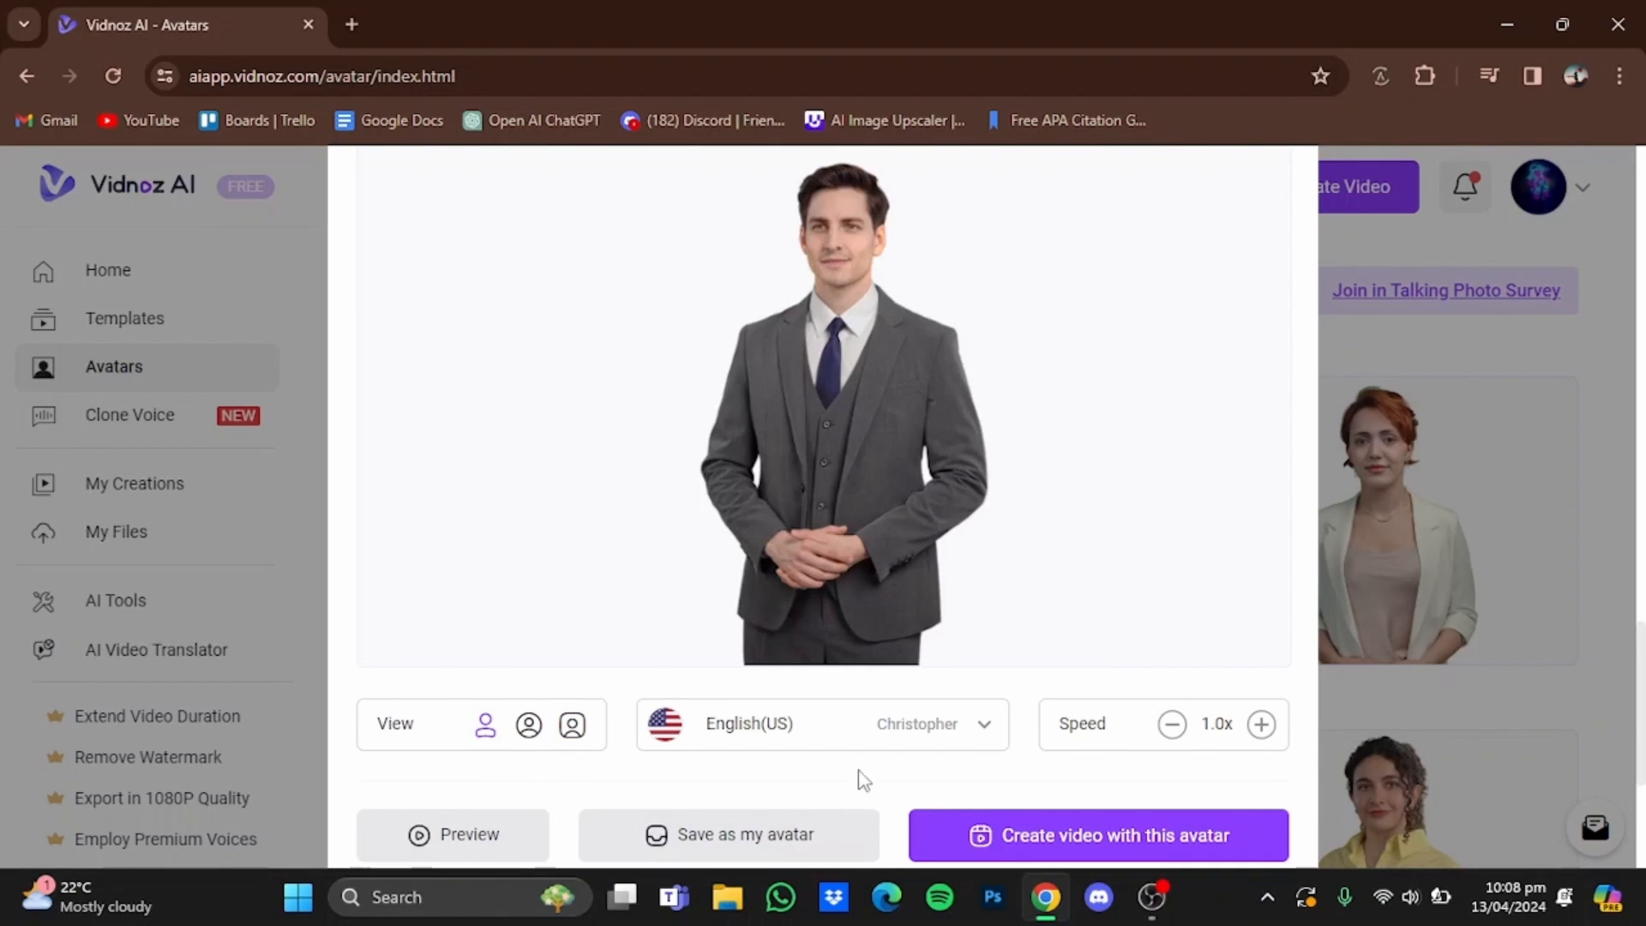
- Review the available avatar voices, keep English(US), and create a Landscape video with this avatar
left_click(920, 759)
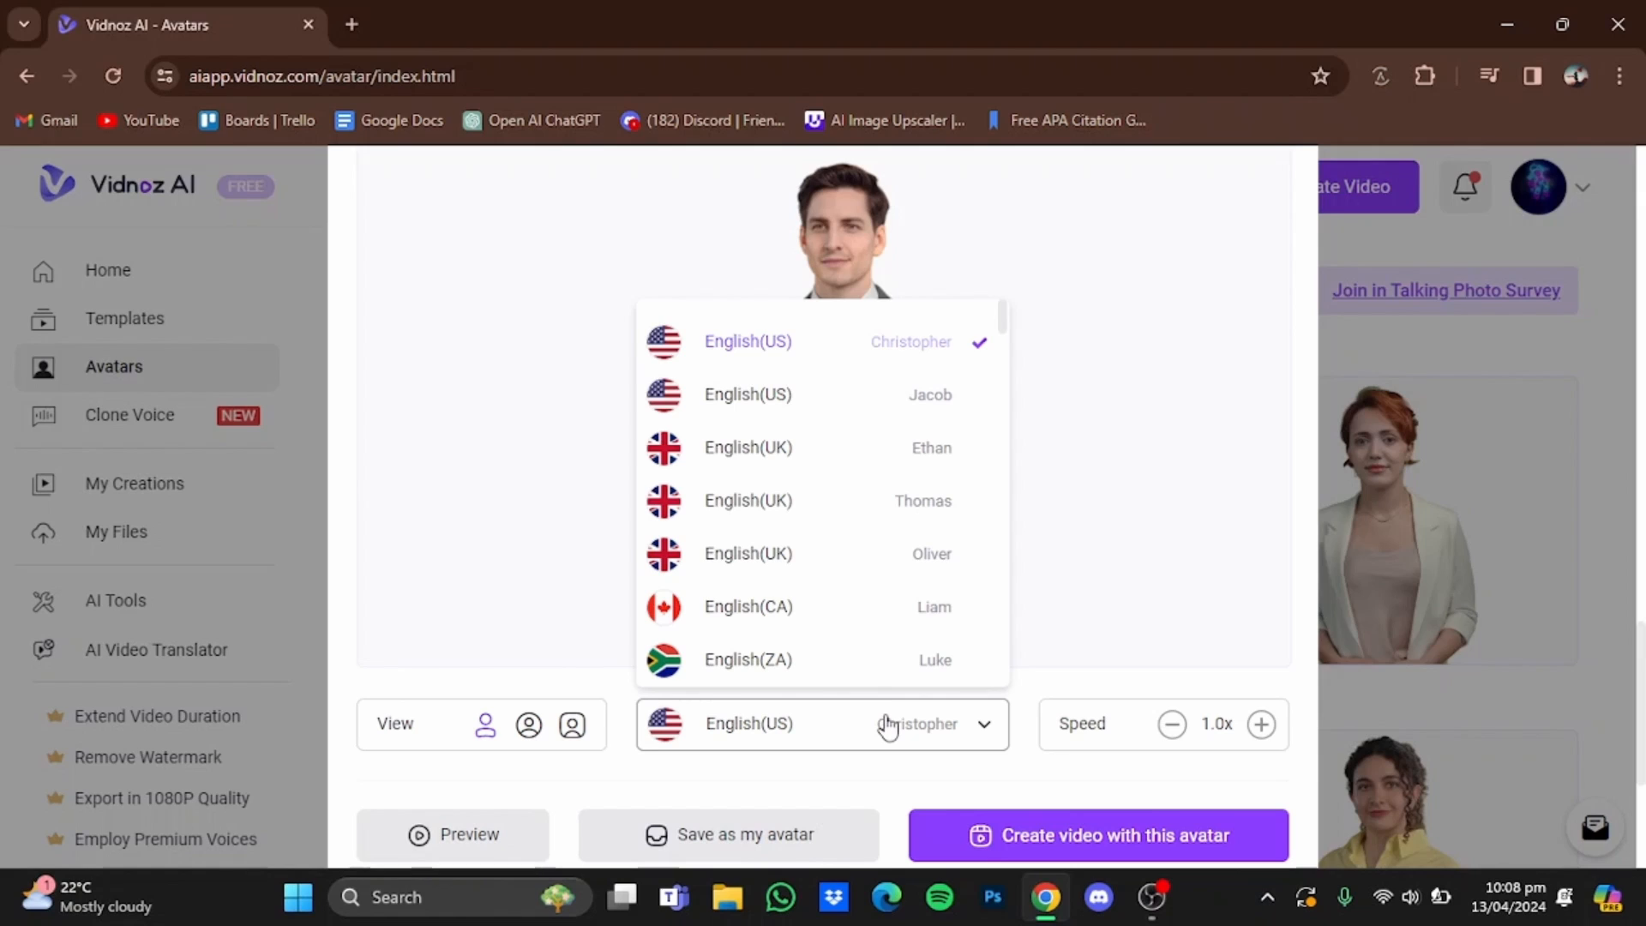
left_click(982, 722)
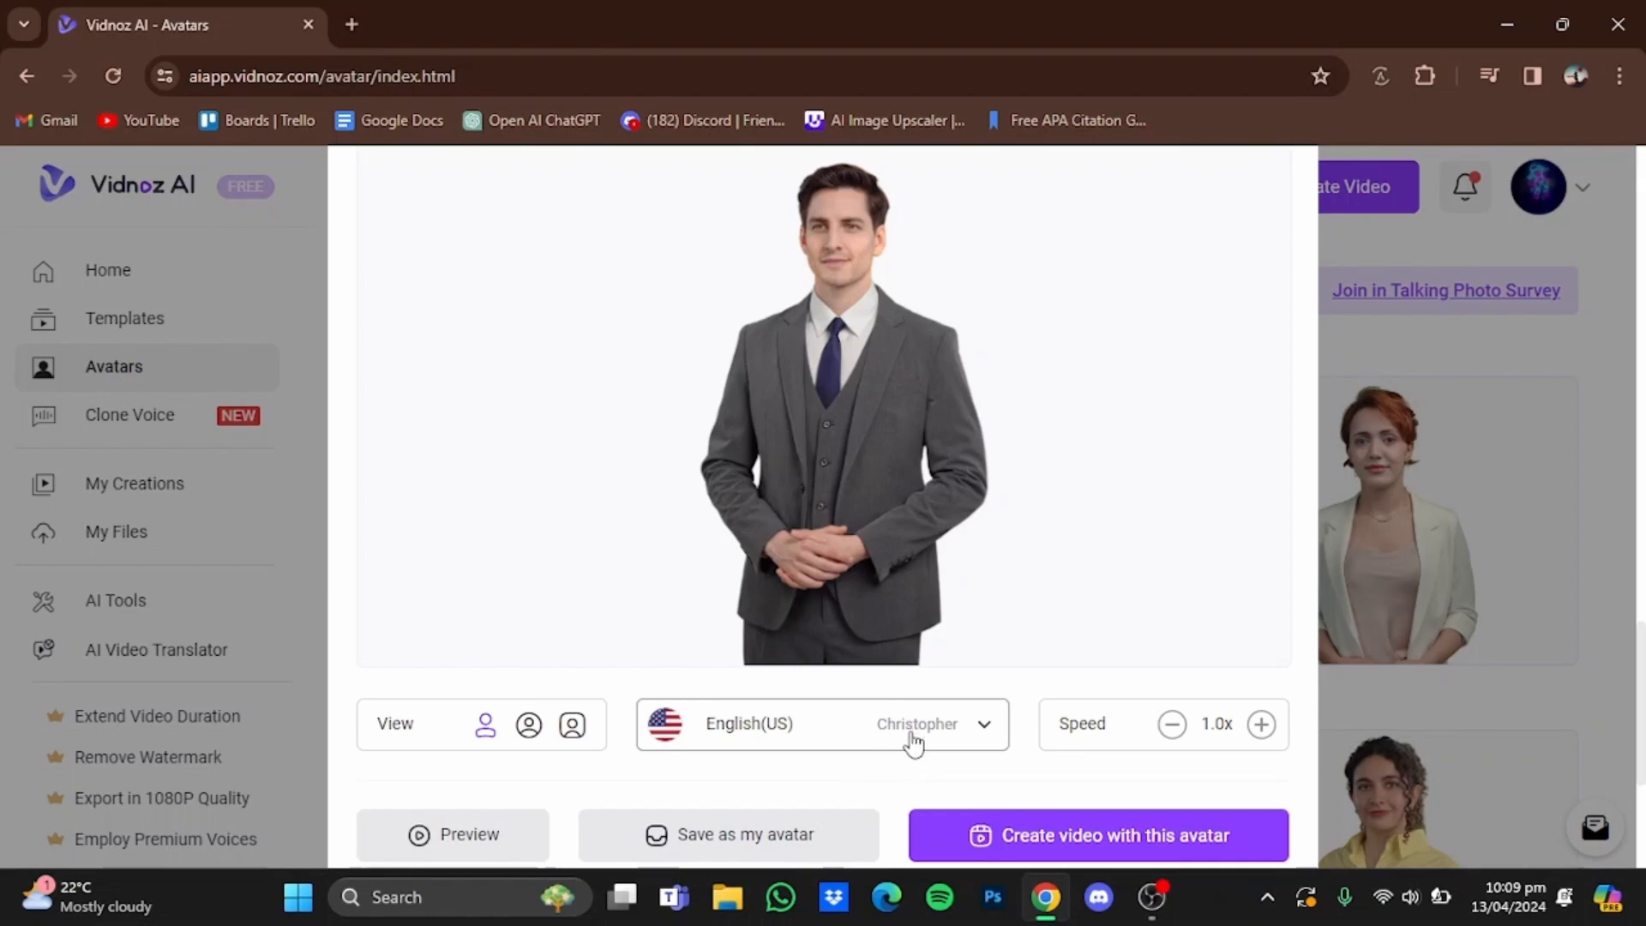
left_click(961, 823)
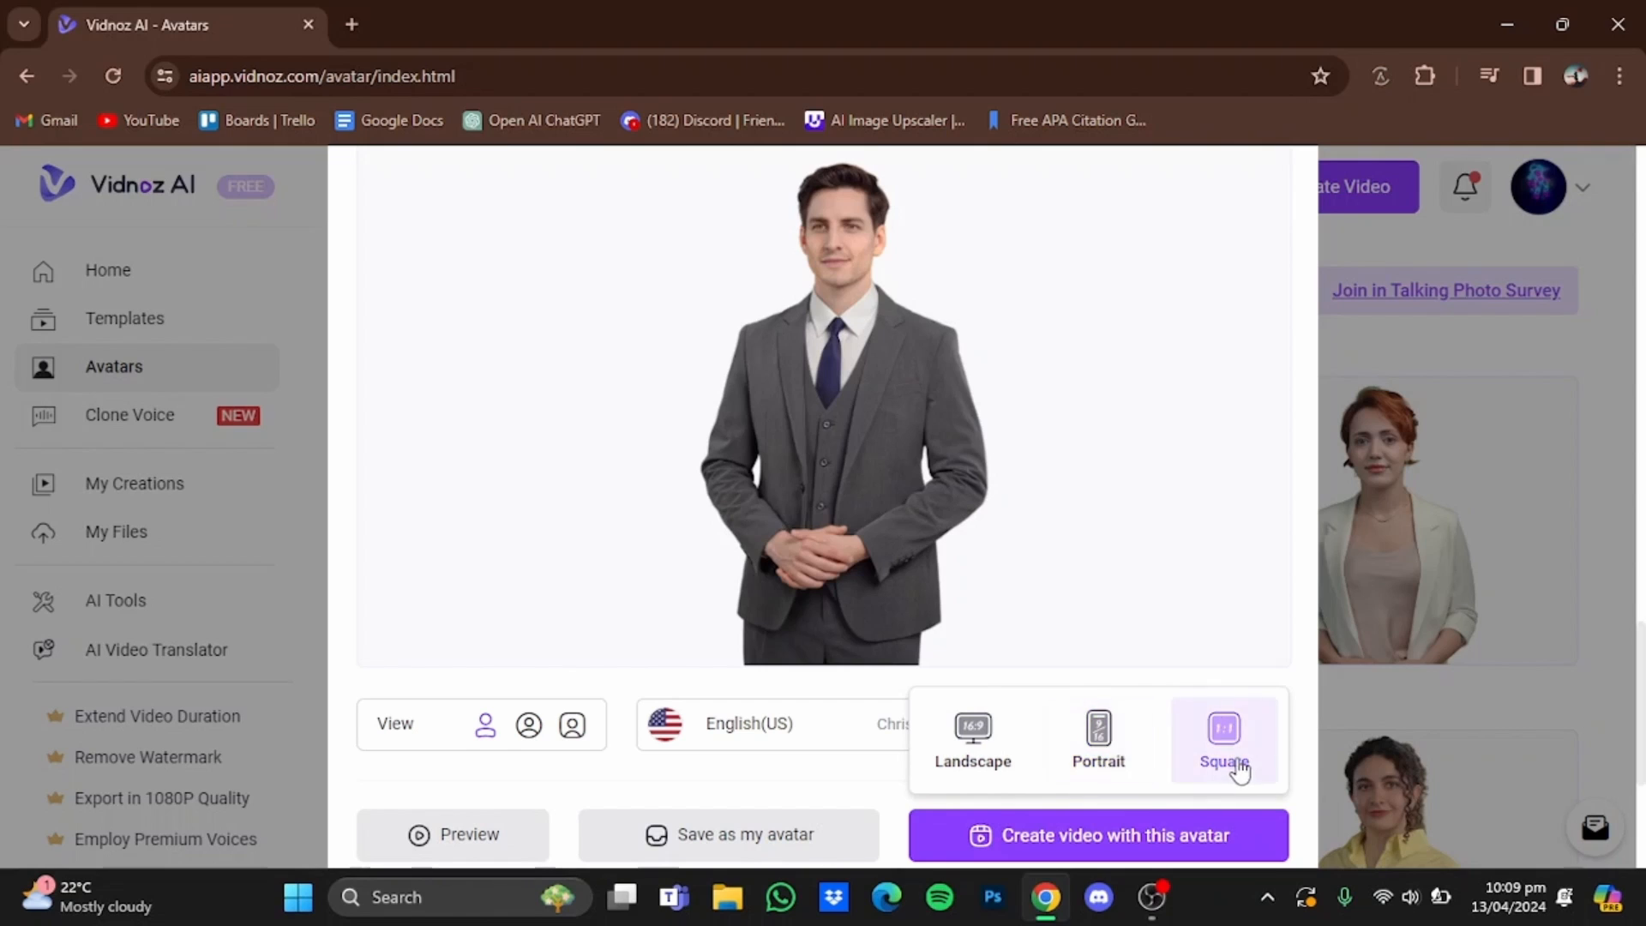
left_click(963, 756)
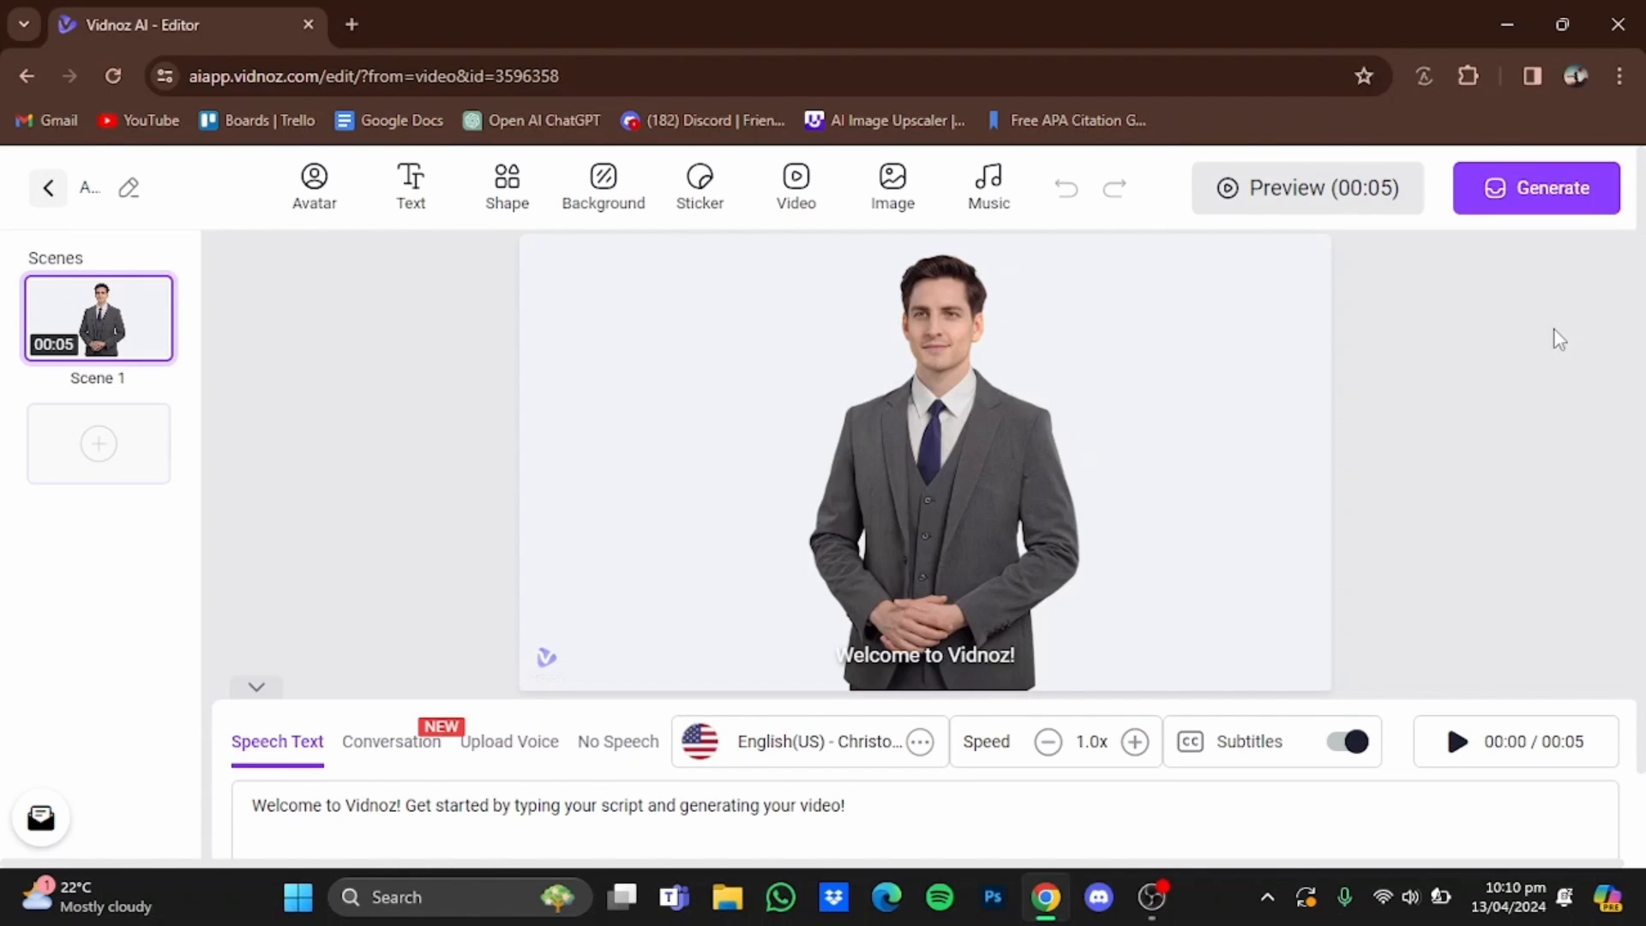
left_click(306, 191)
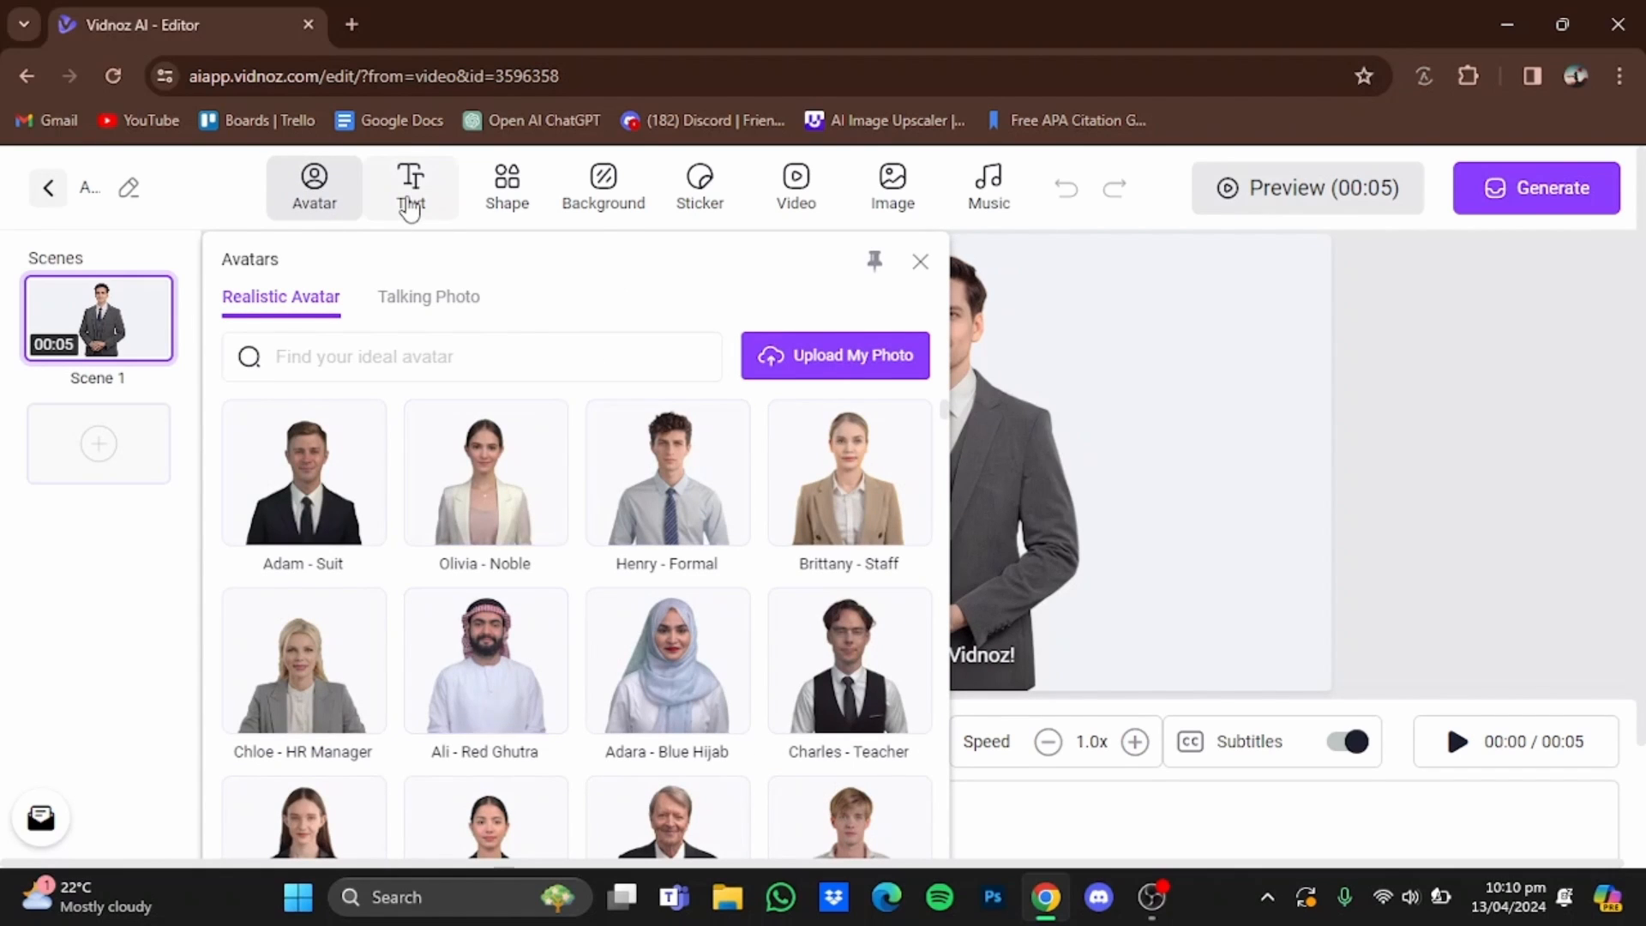
left_click(411, 203)
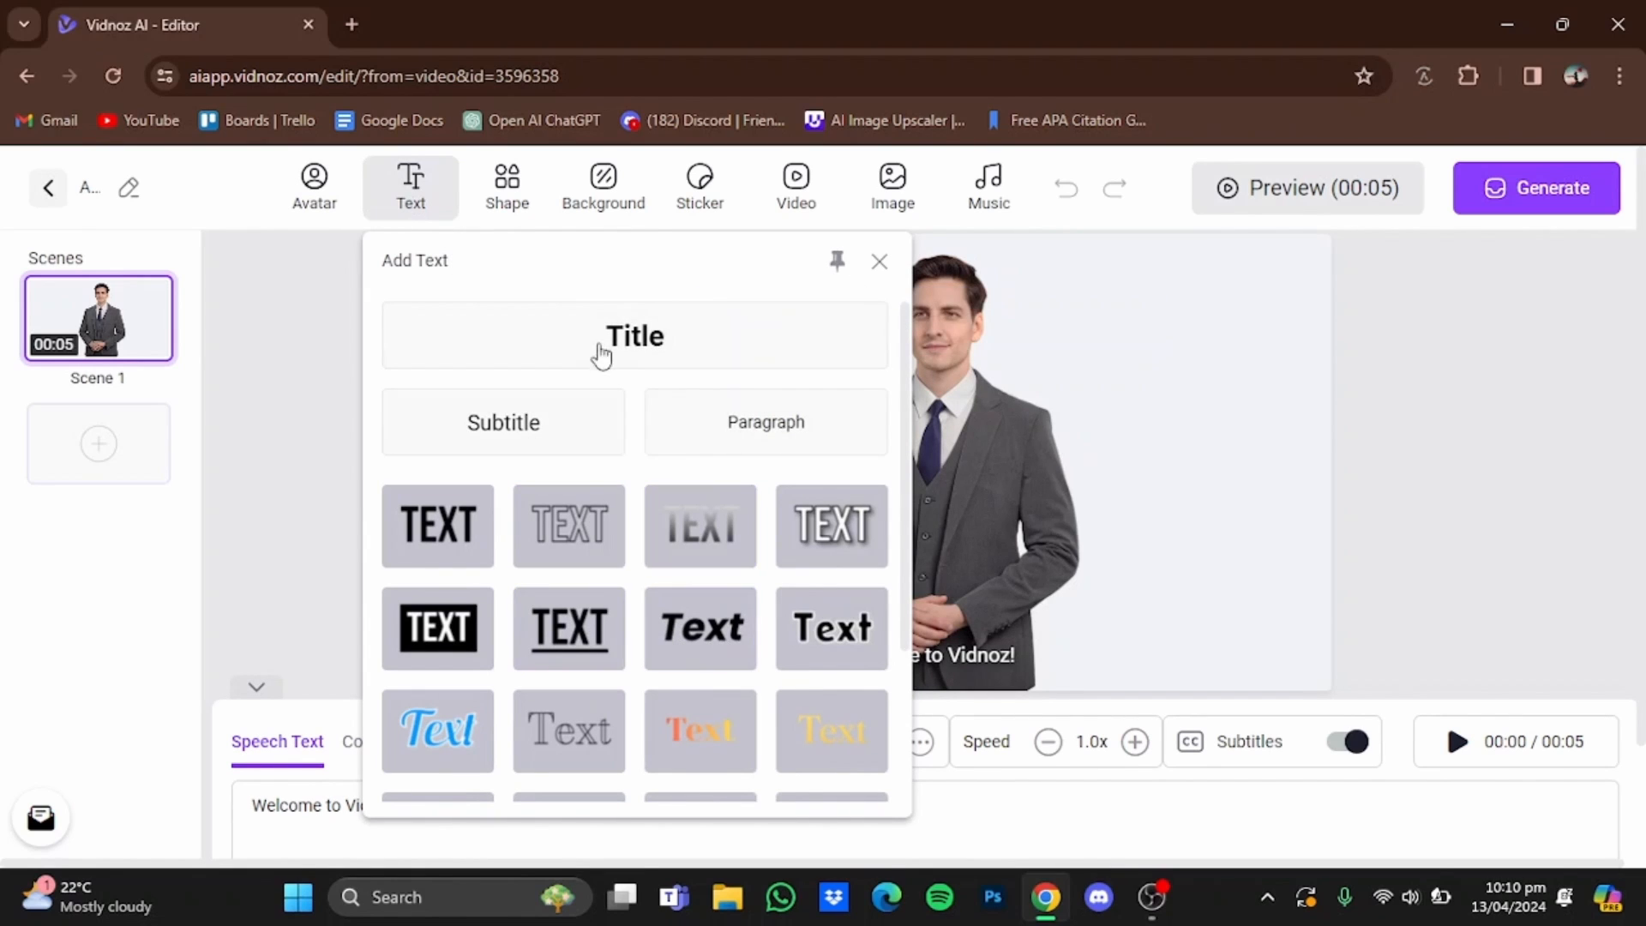
left_click(509, 216)
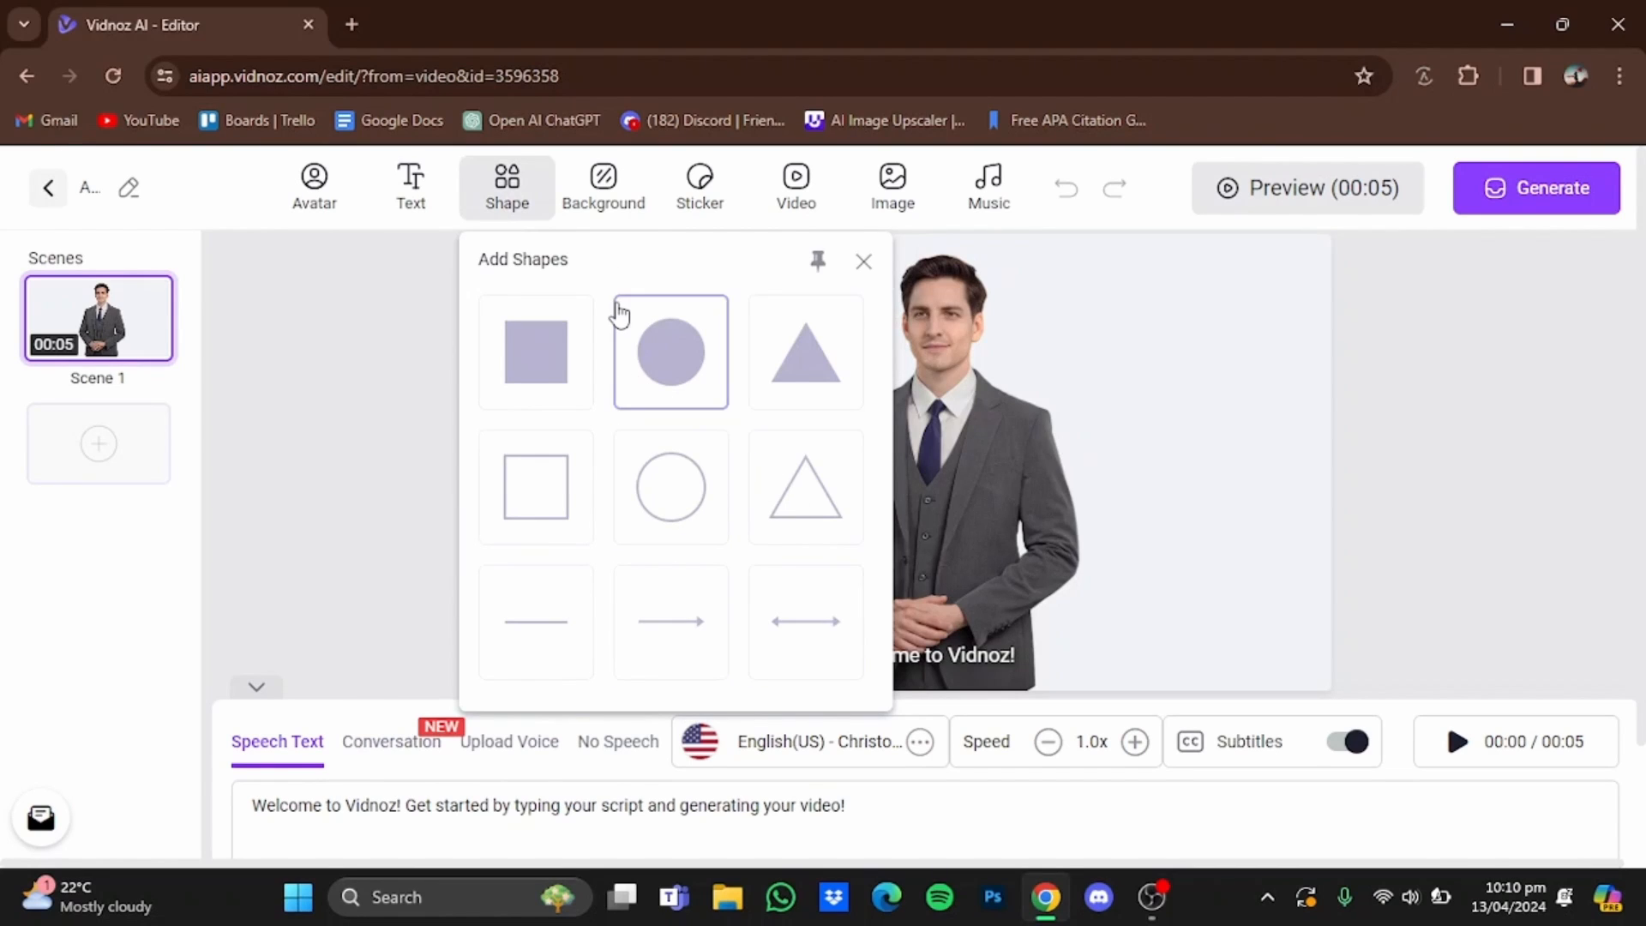
- Set the black Business stock background with gold waves for Scene 1 and move the avatar to the right half of the scene
left_click(598, 206)
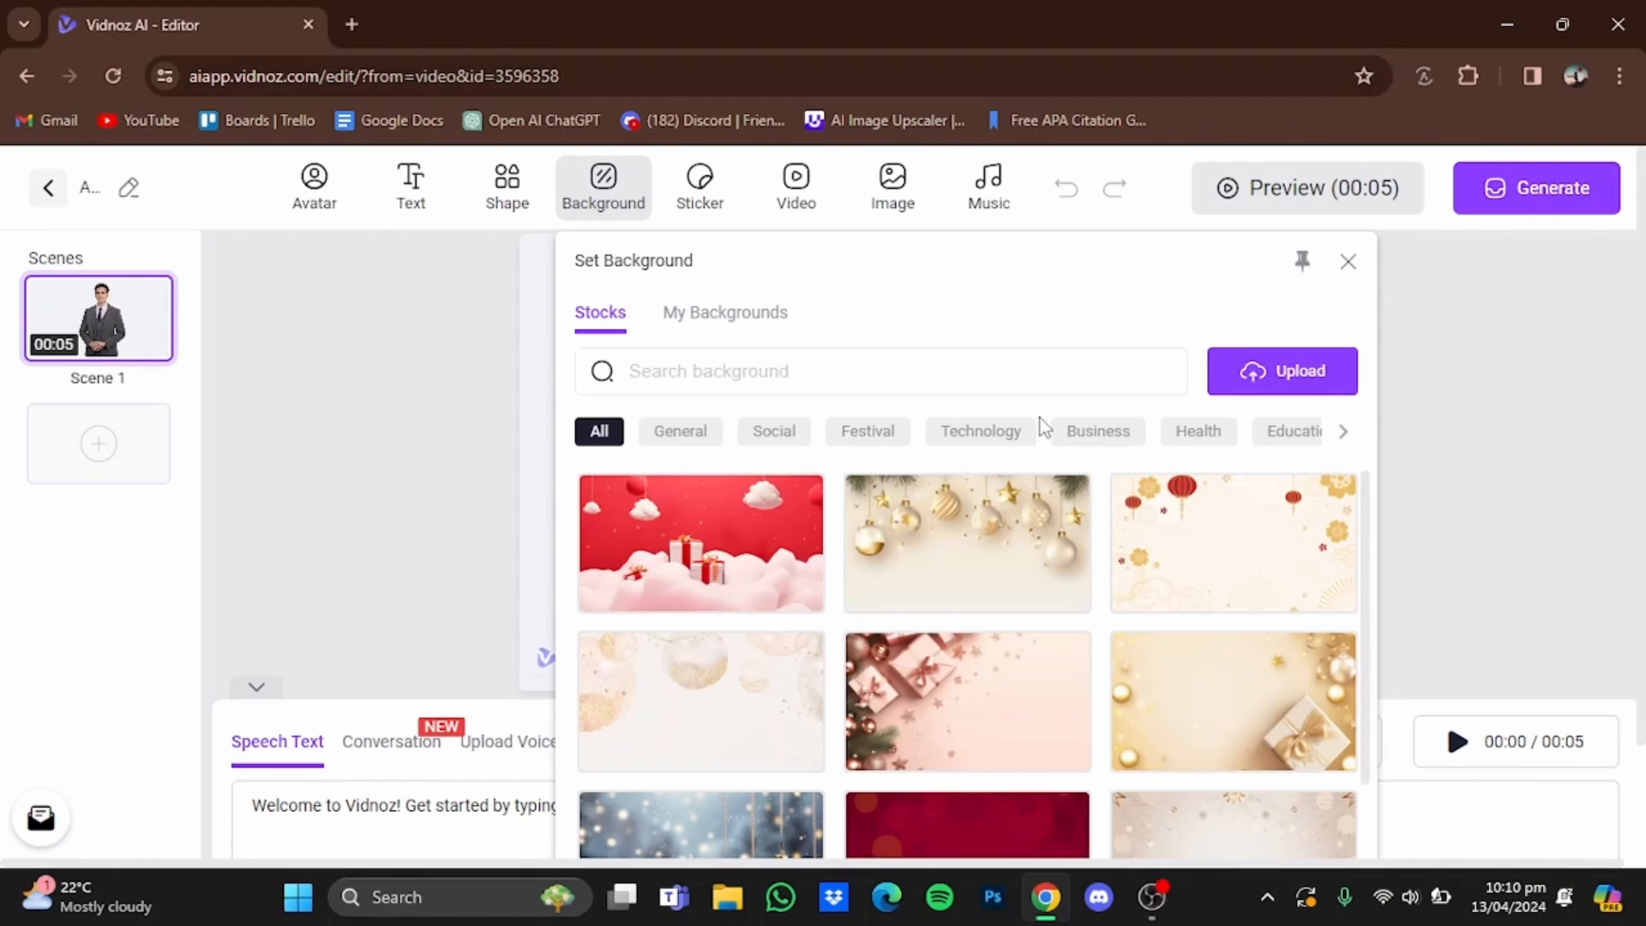
left_click(1114, 433)
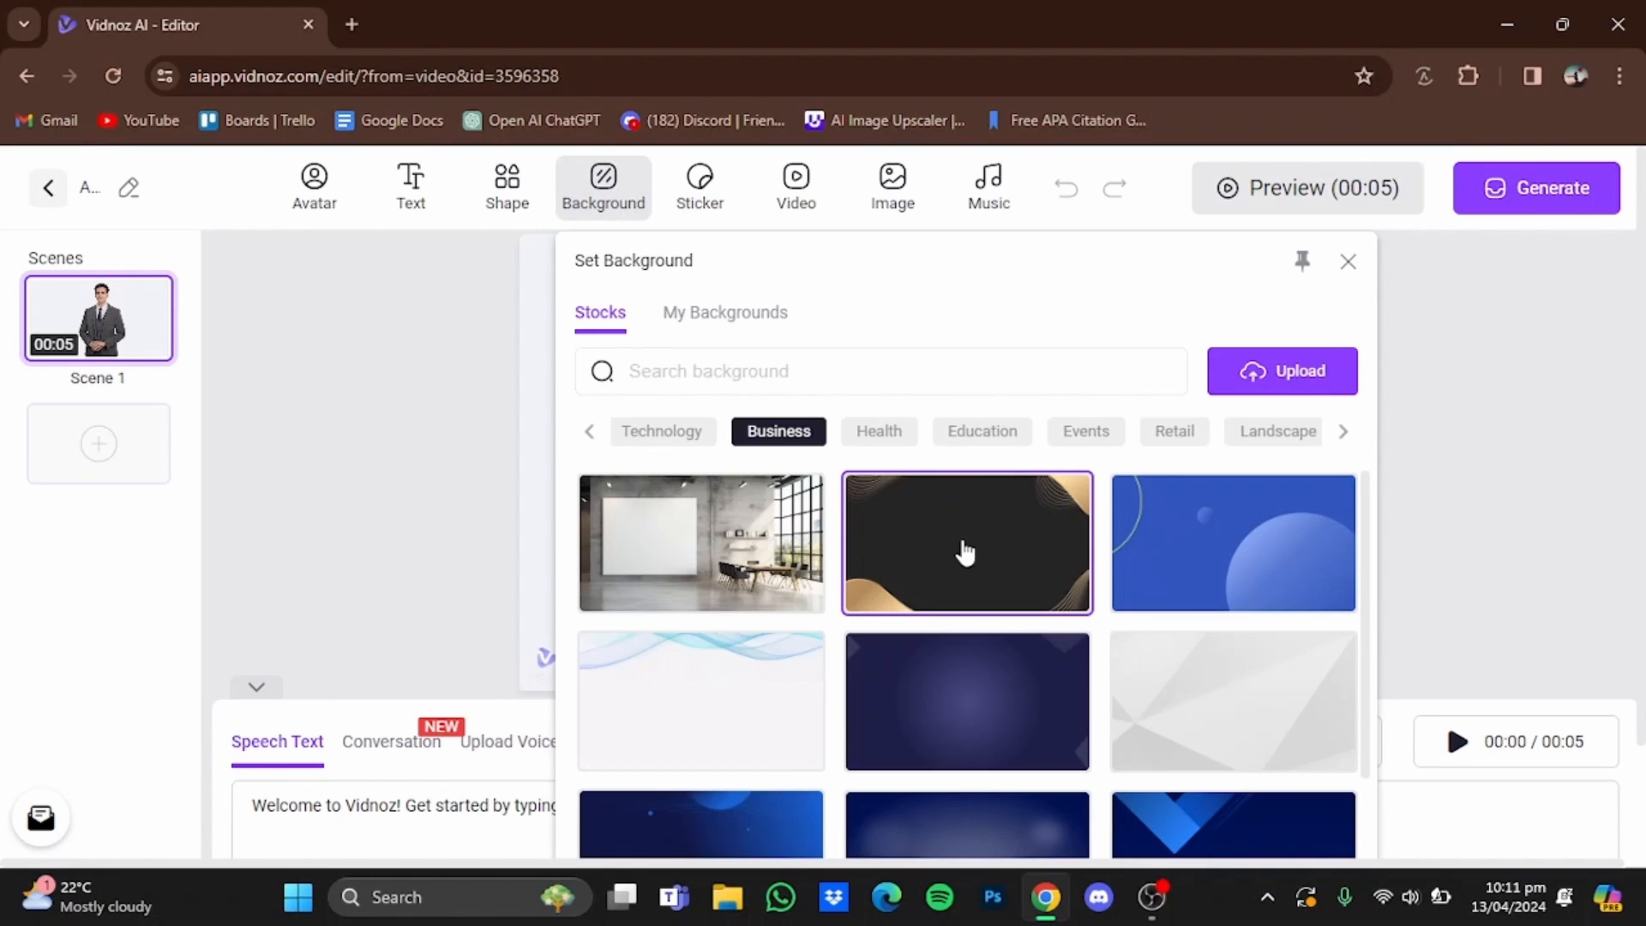
left_click(965, 553)
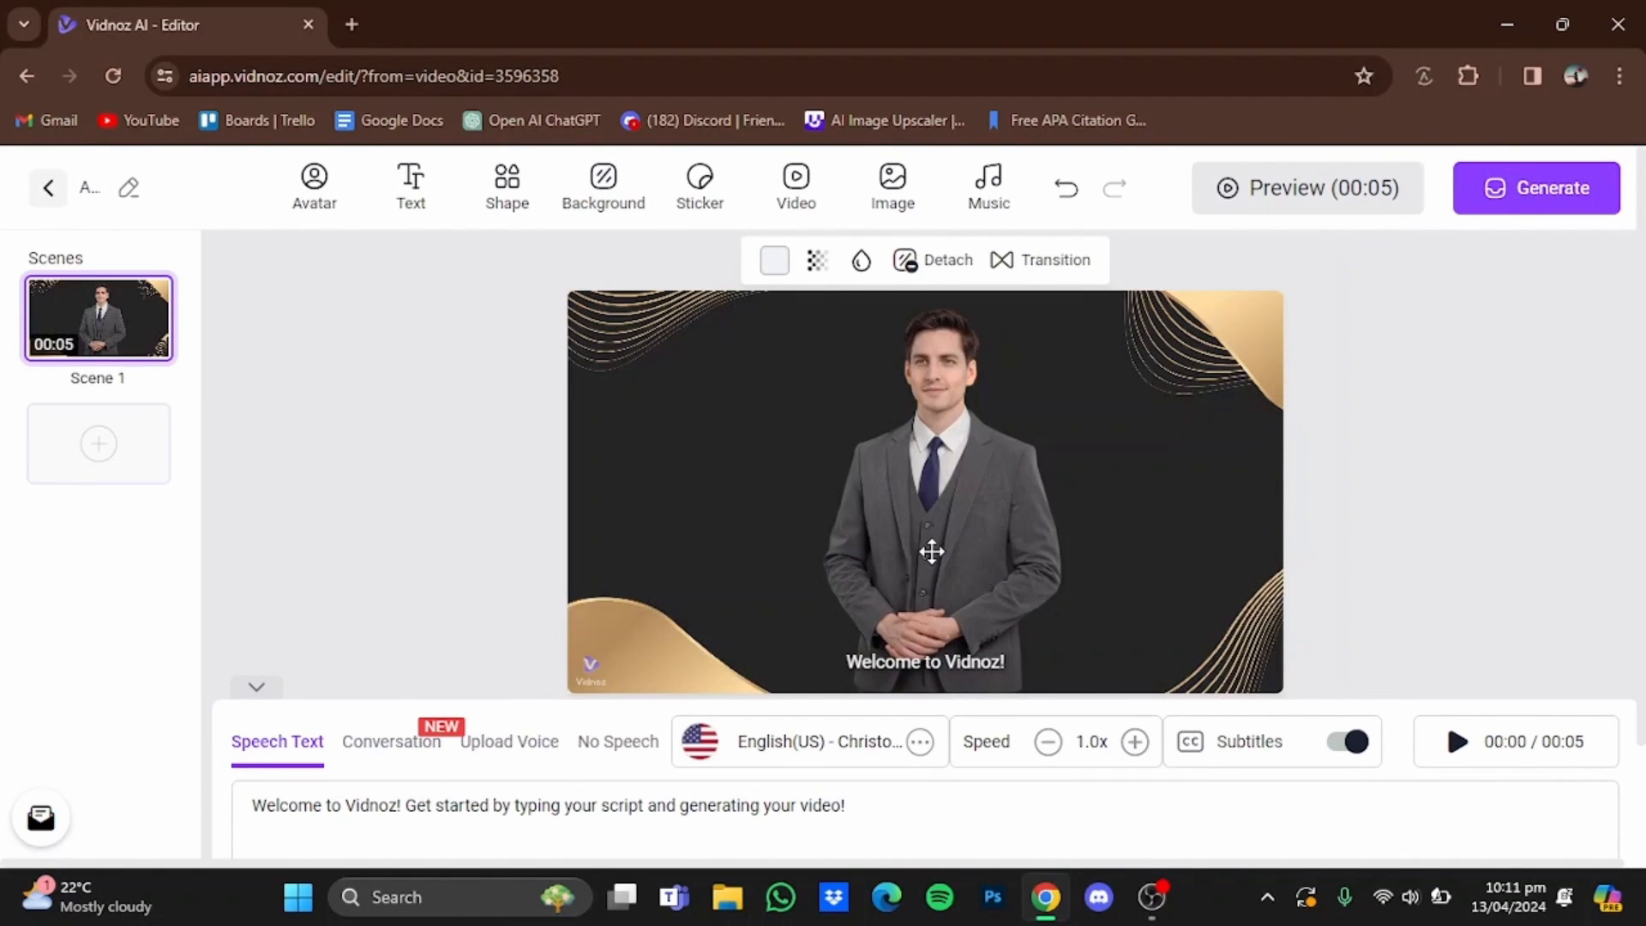
left_click_drag(931, 551, 1044, 558)
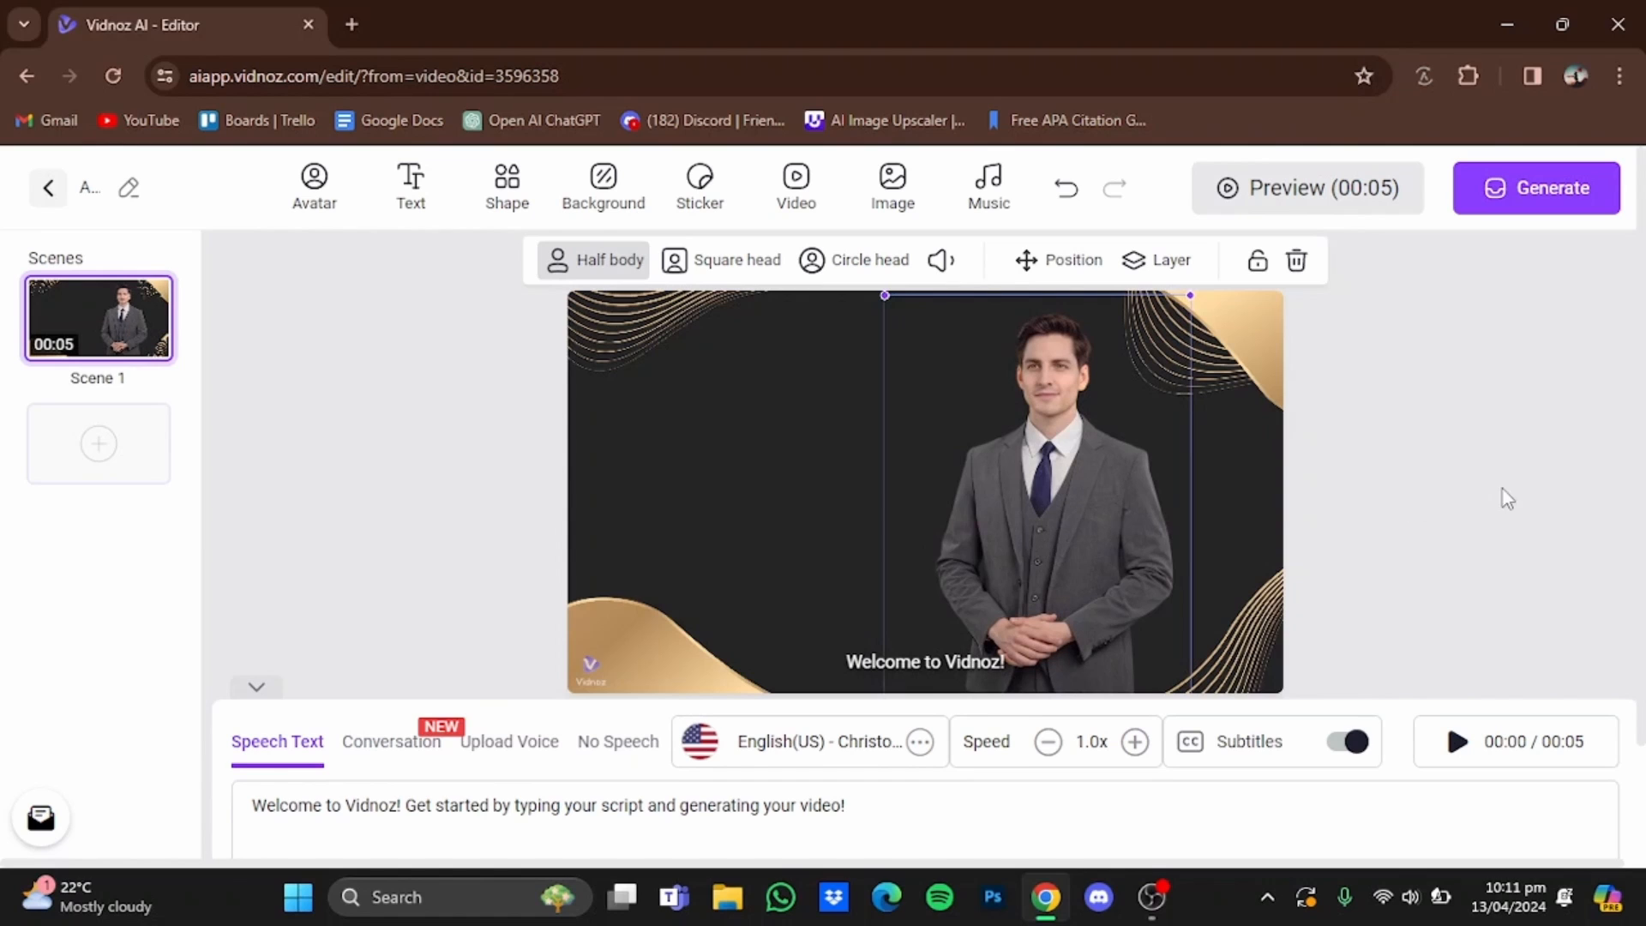
left_click(691, 191)
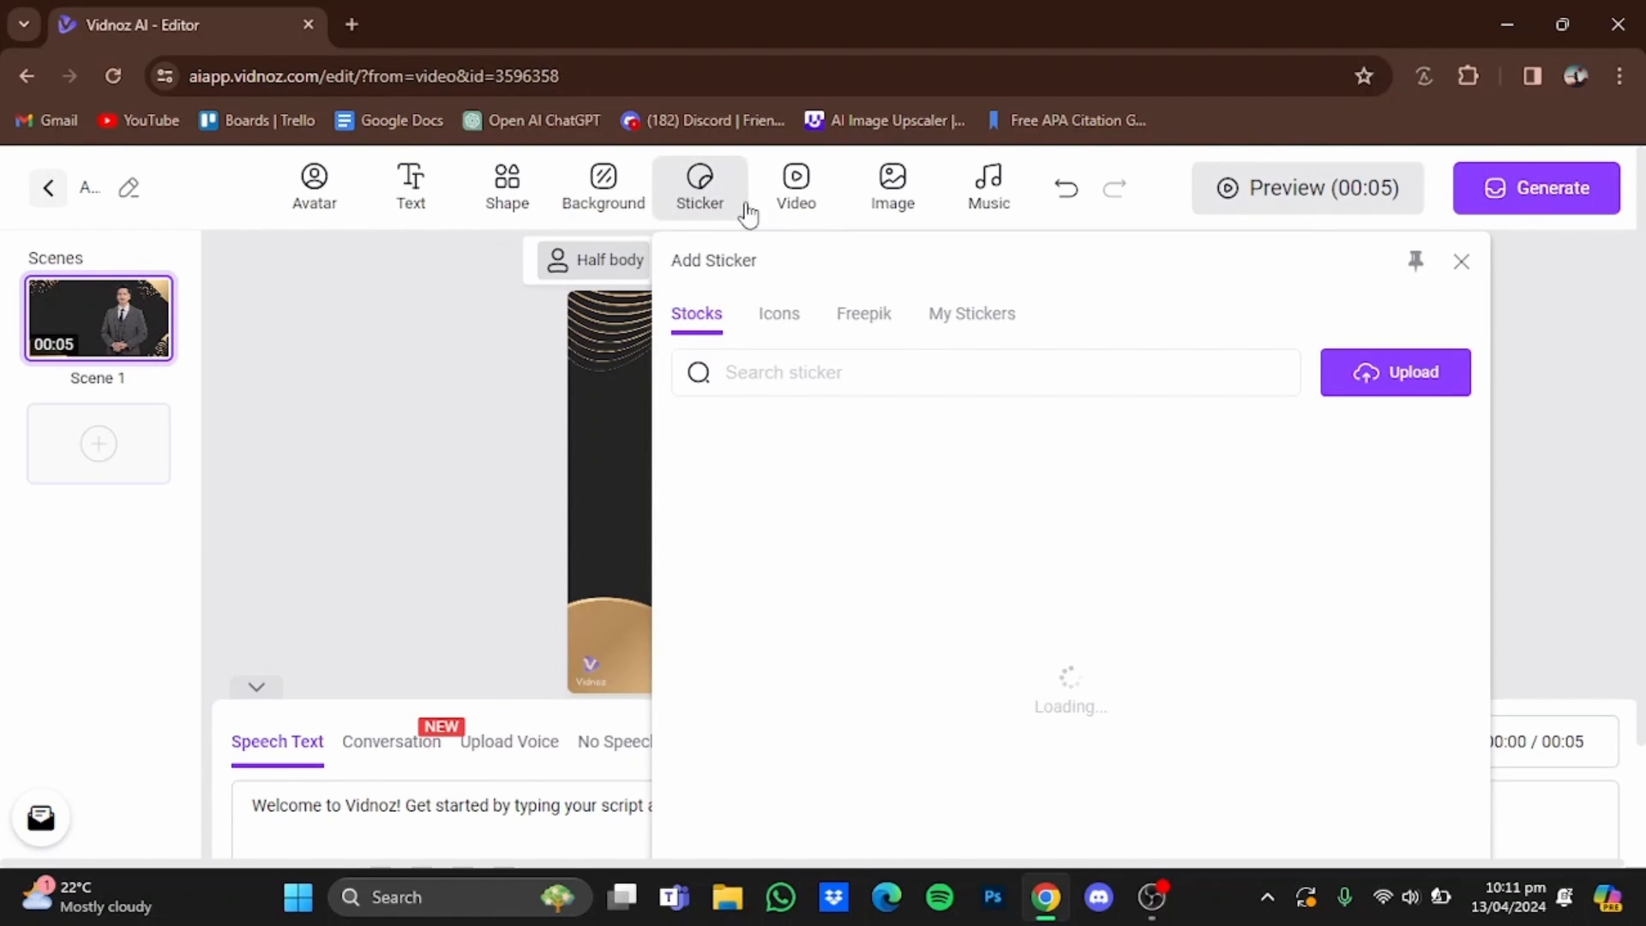
left_click(798, 205)
left_click(800, 208)
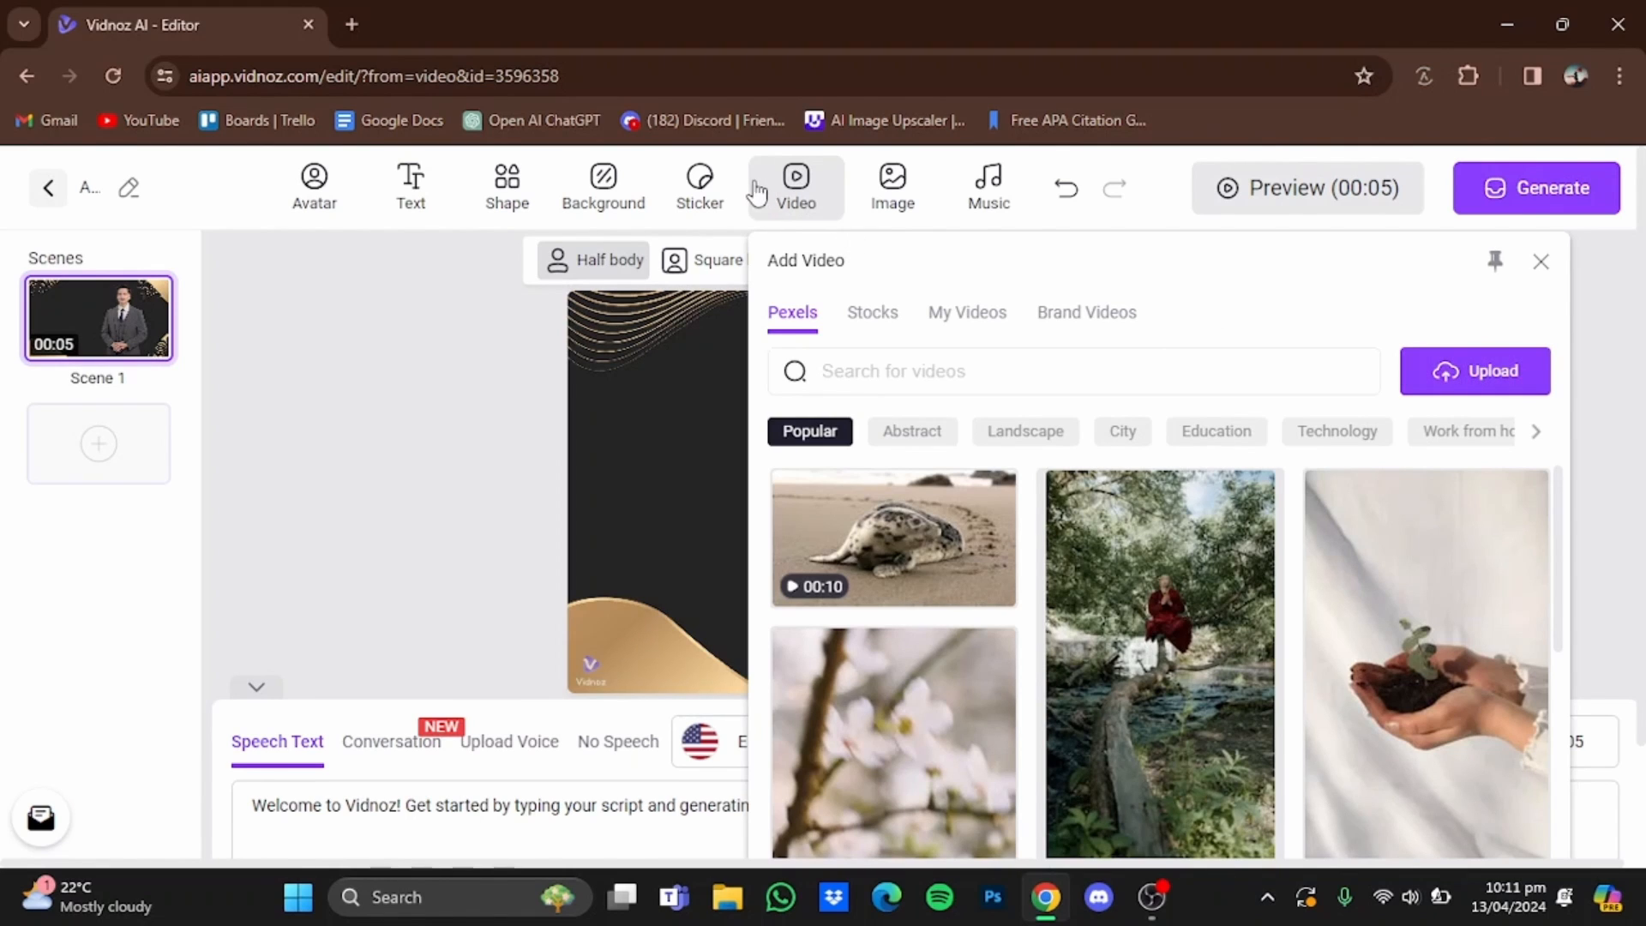
left_click(986, 197)
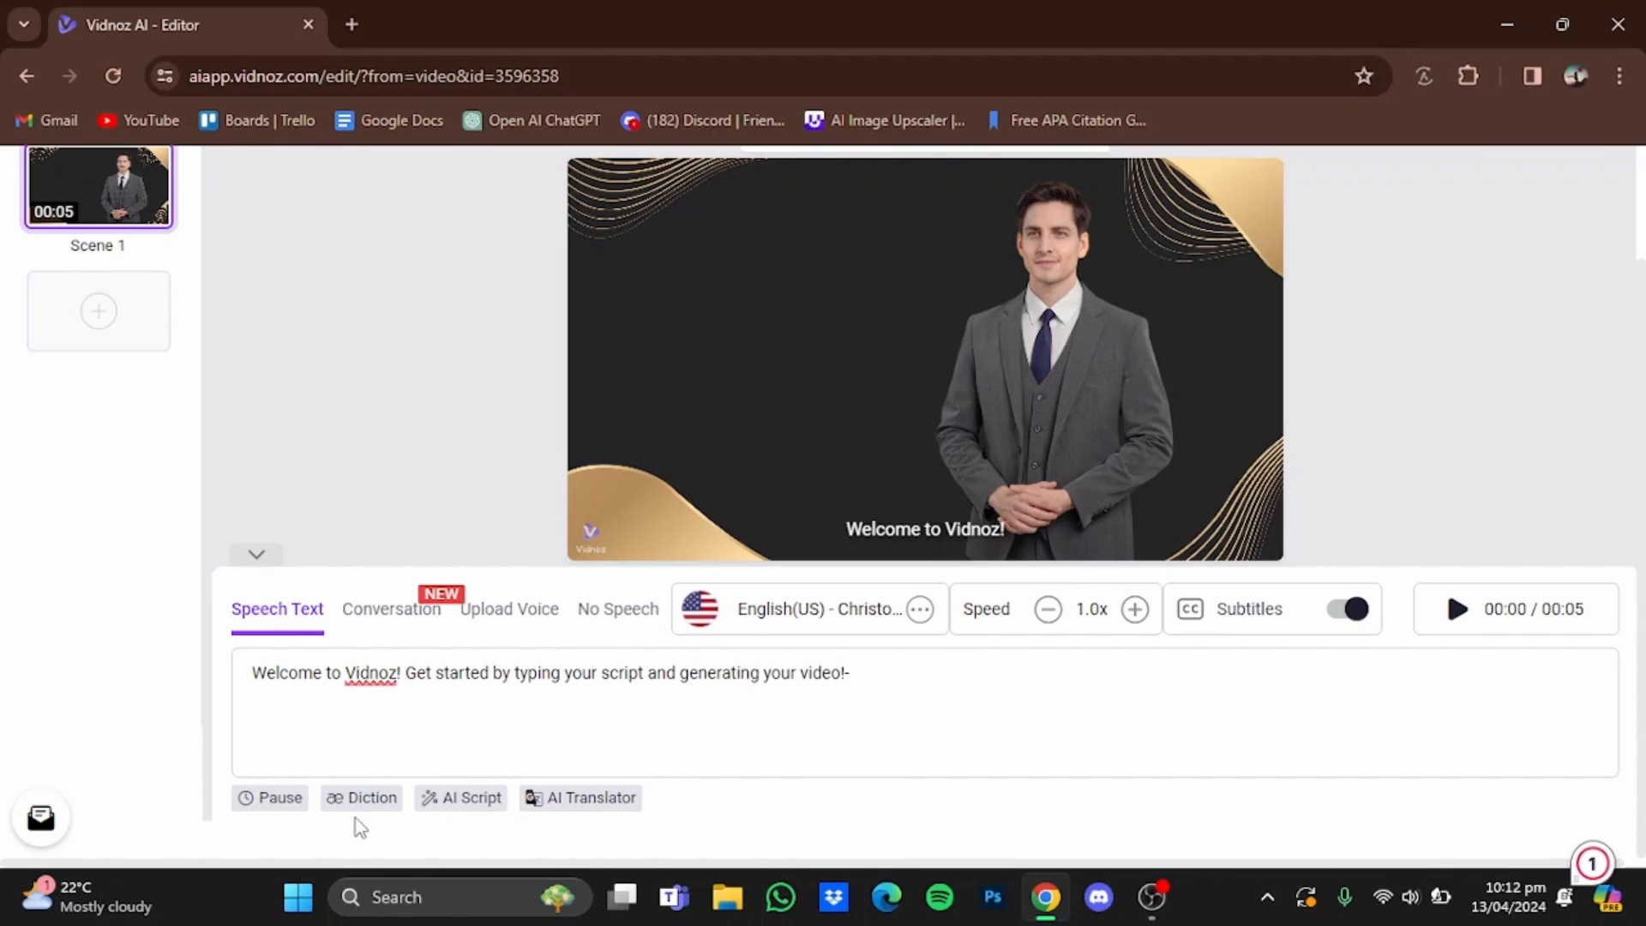
- Open the AI Script Generator for Scene 1, set the script tone to Professional, and keep English as its language
left_click(471, 802)
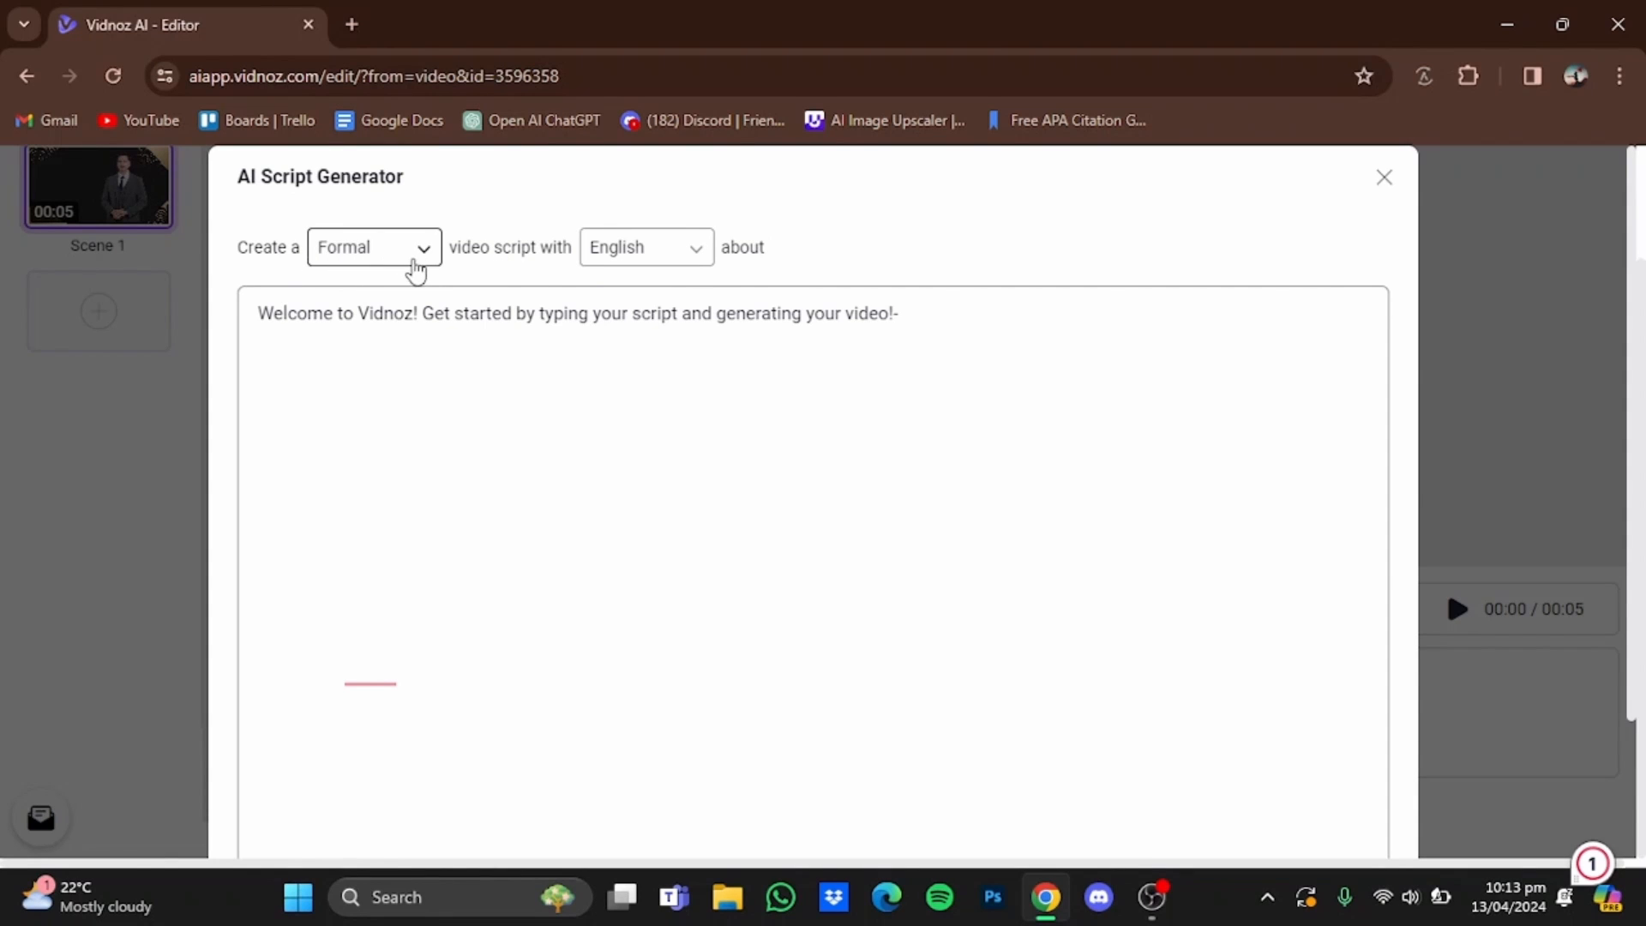
left_click(410, 259)
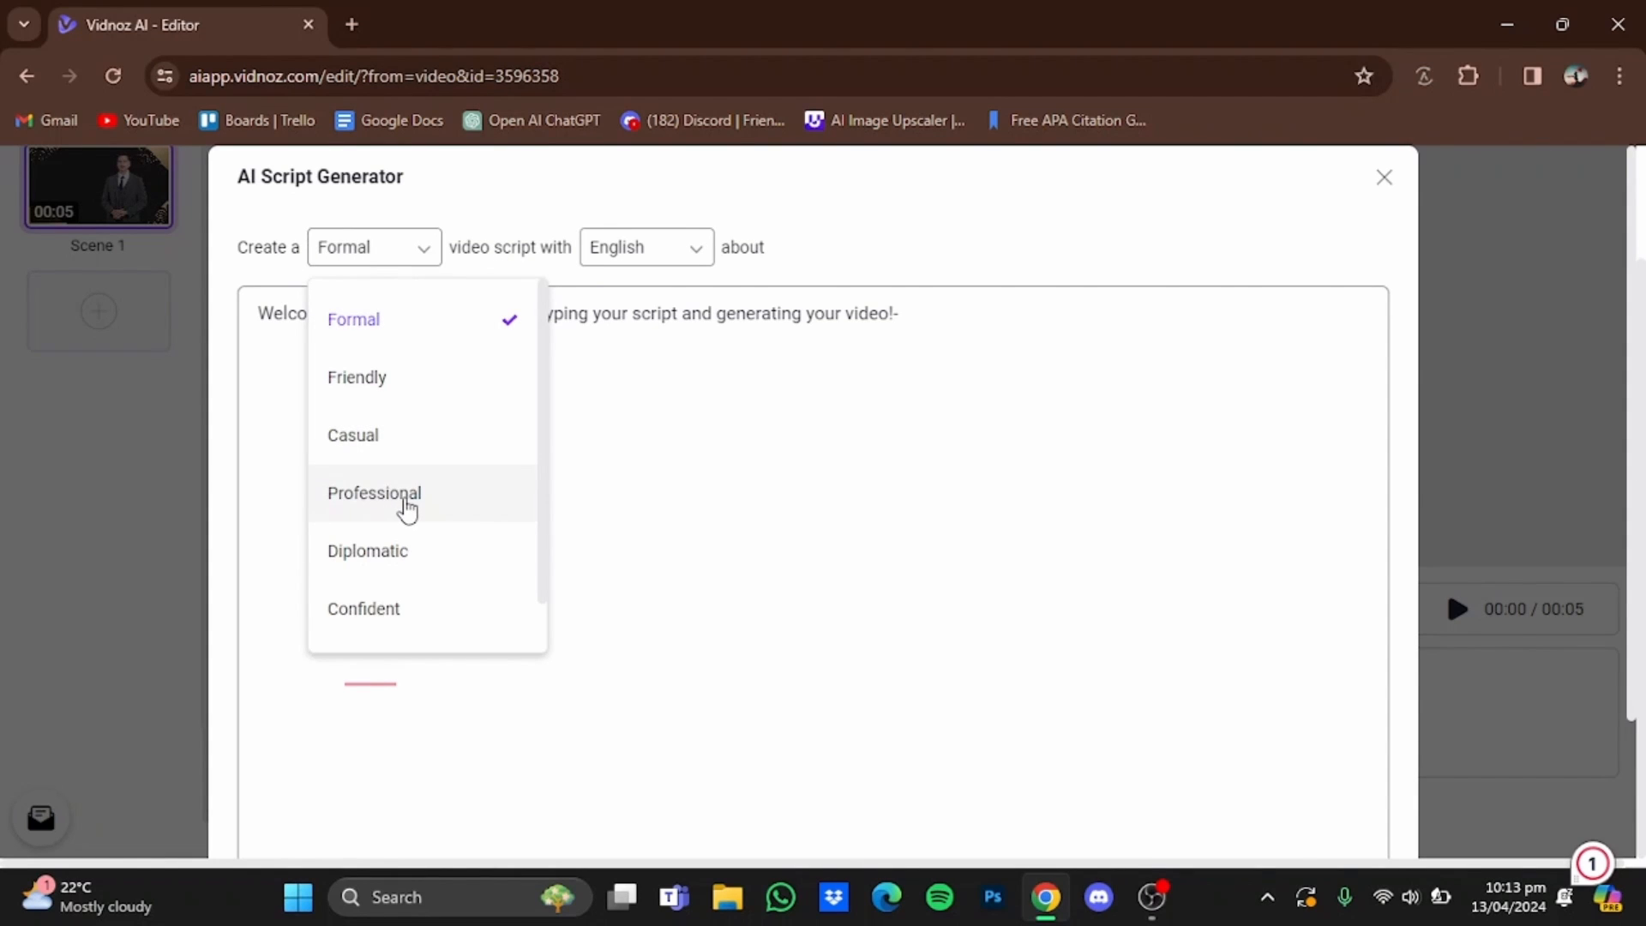
left_click(407, 506)
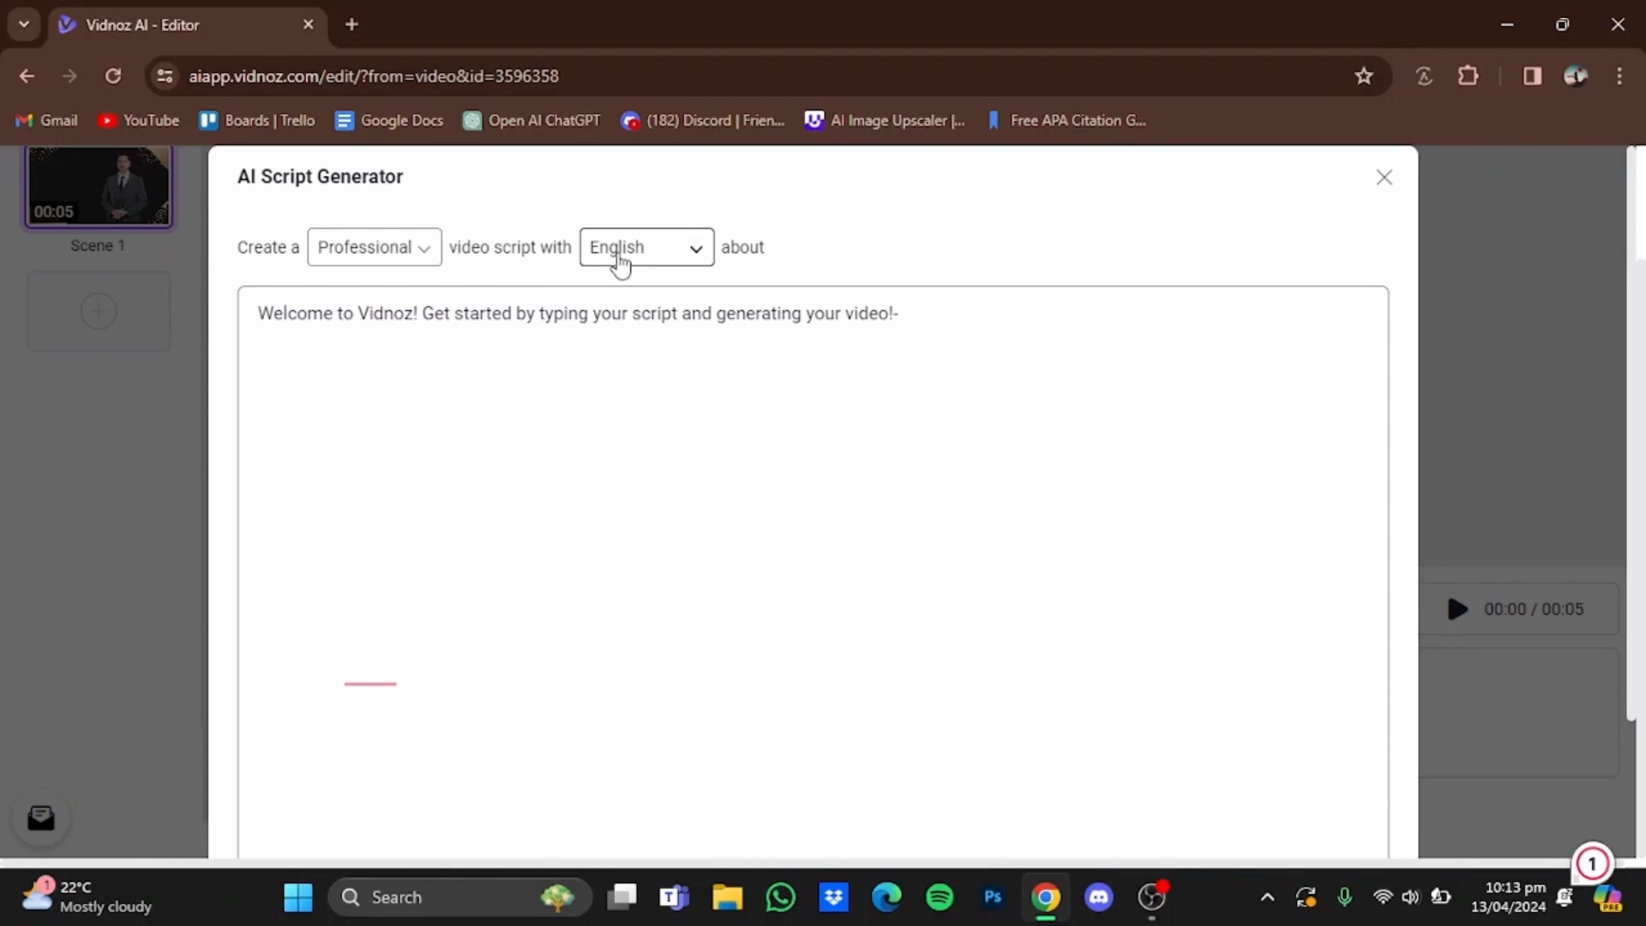
left_click(686, 253)
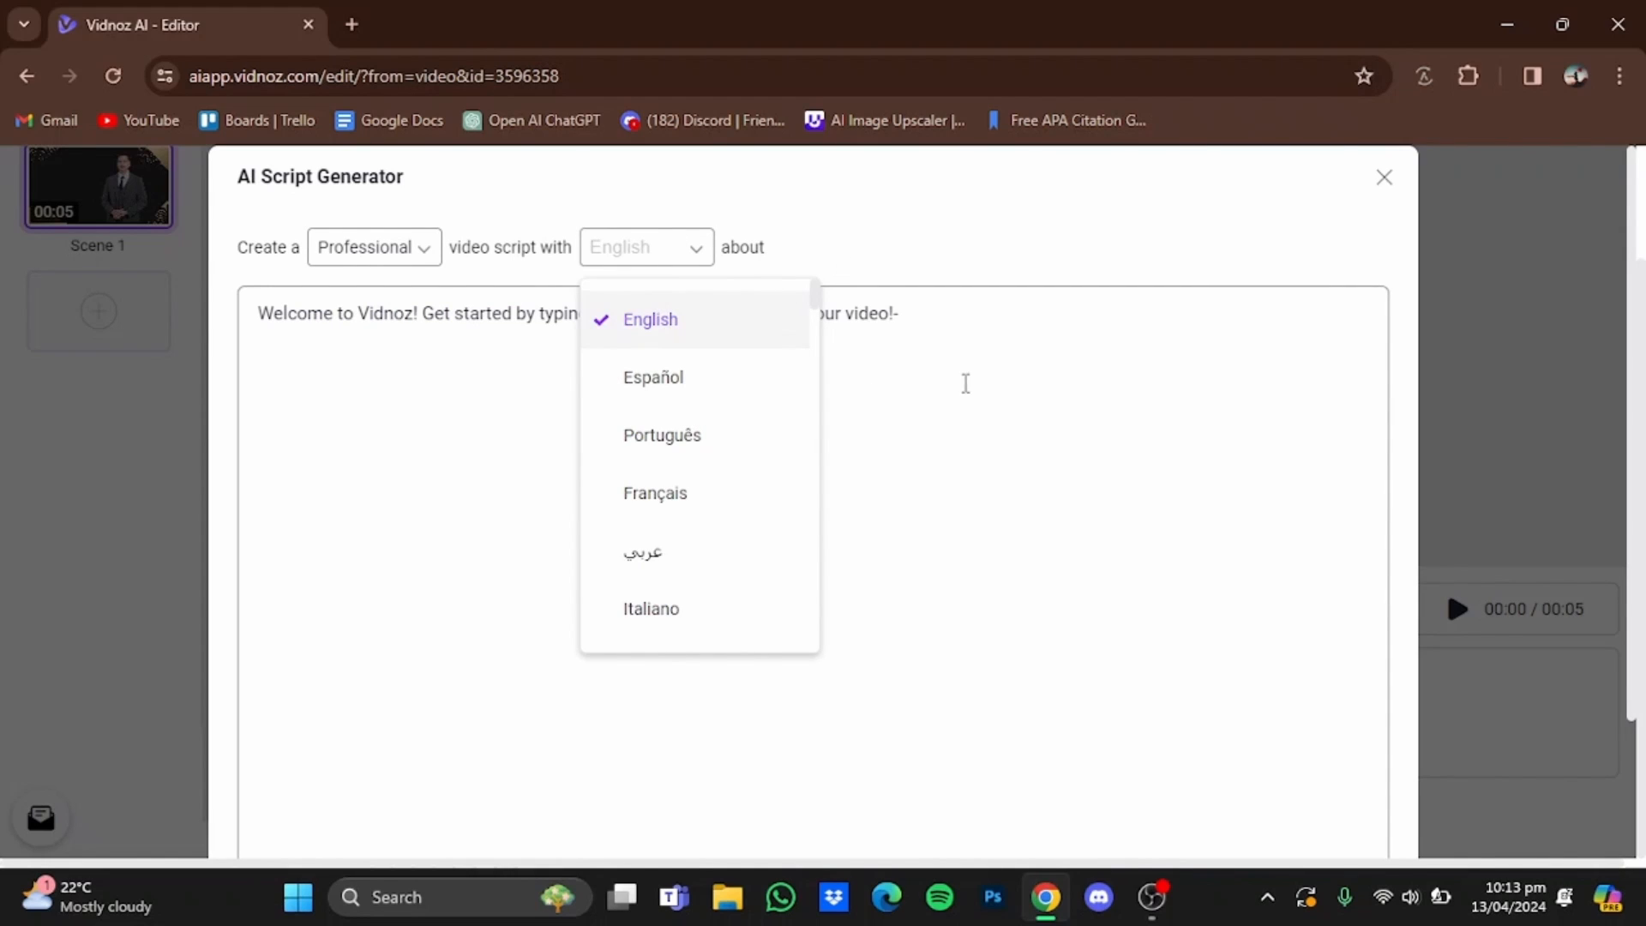
- Replace the default video description with "e commerce course" and generate the script
left_click(966, 383)
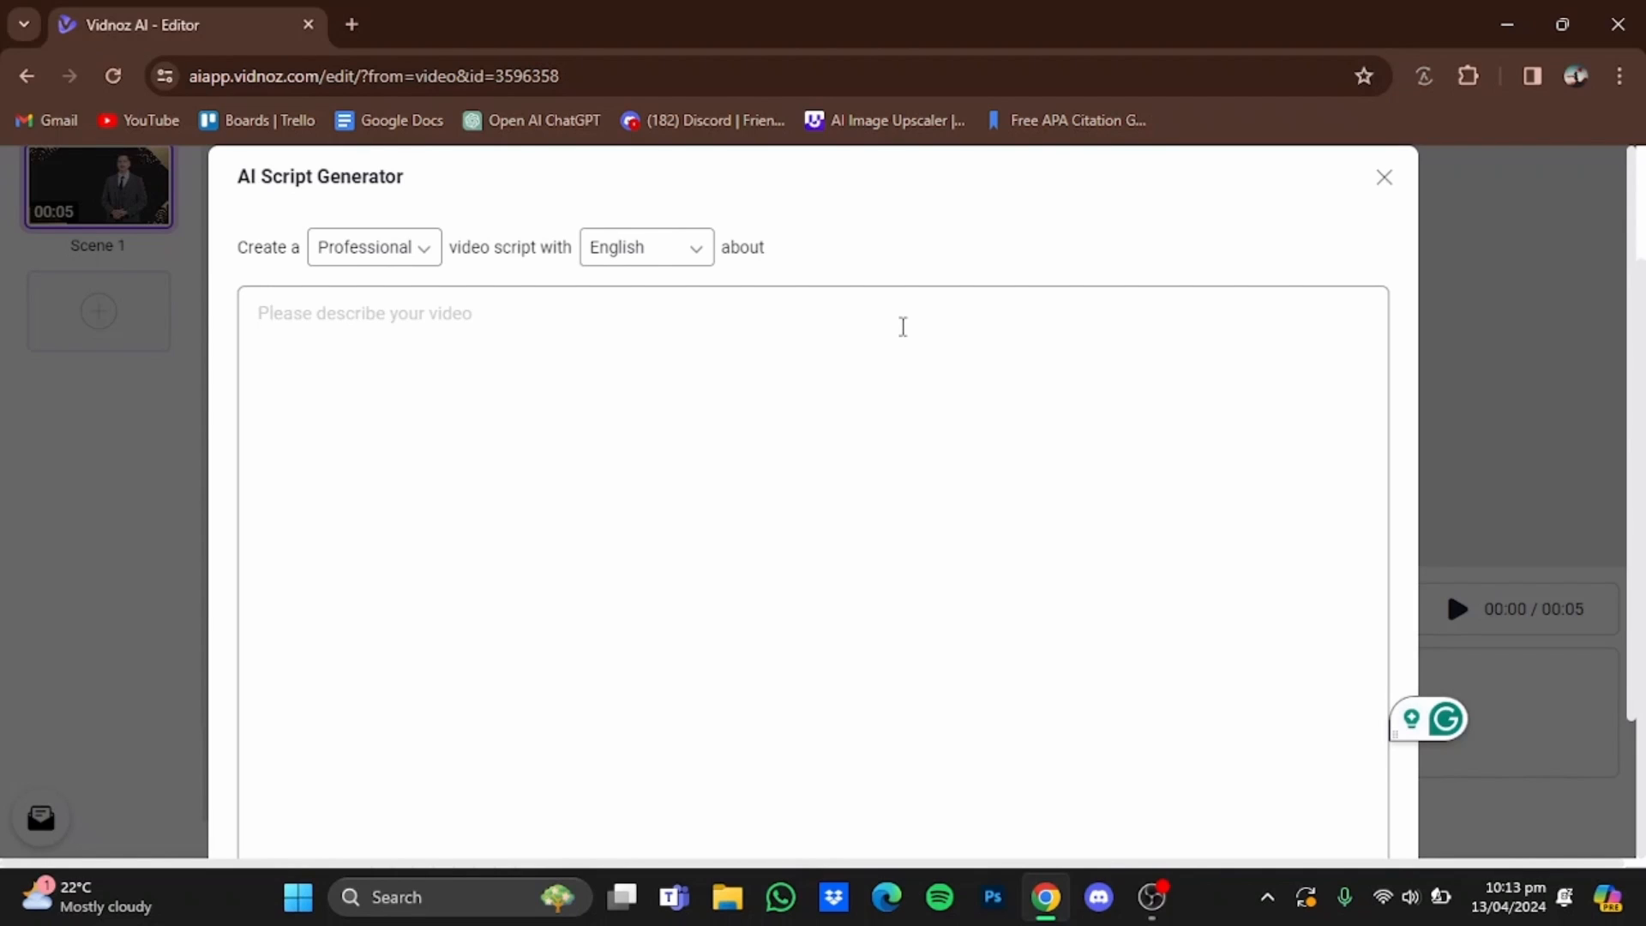
type("e")
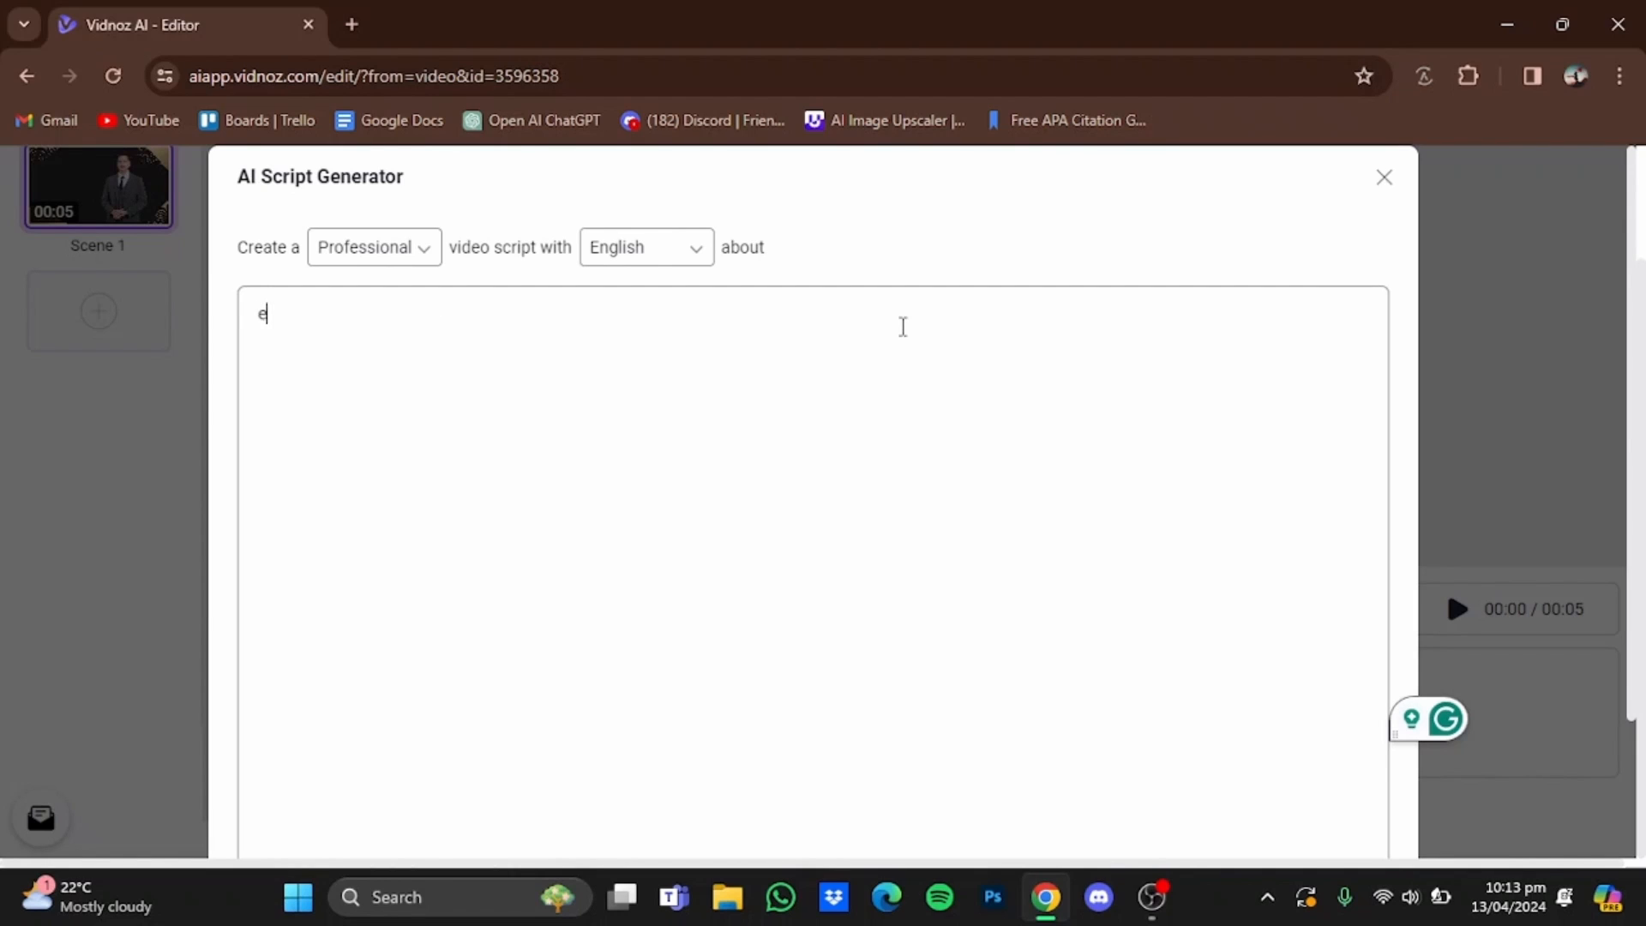
type(" commerce course")
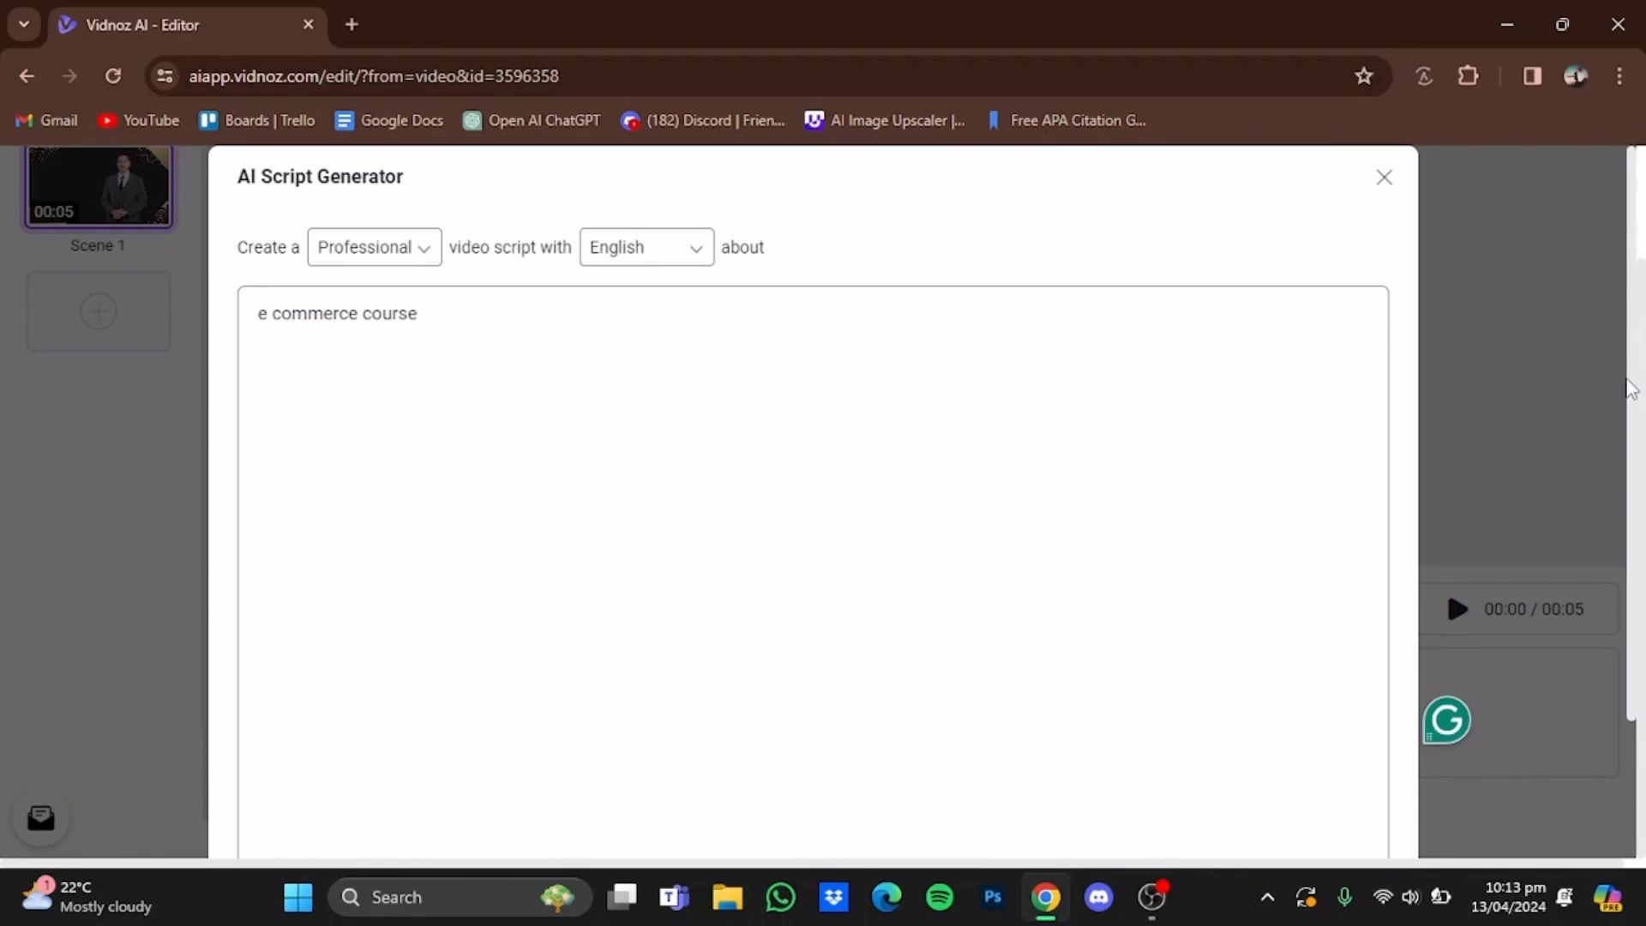
left_click_drag(1632, 388, 1632, 562)
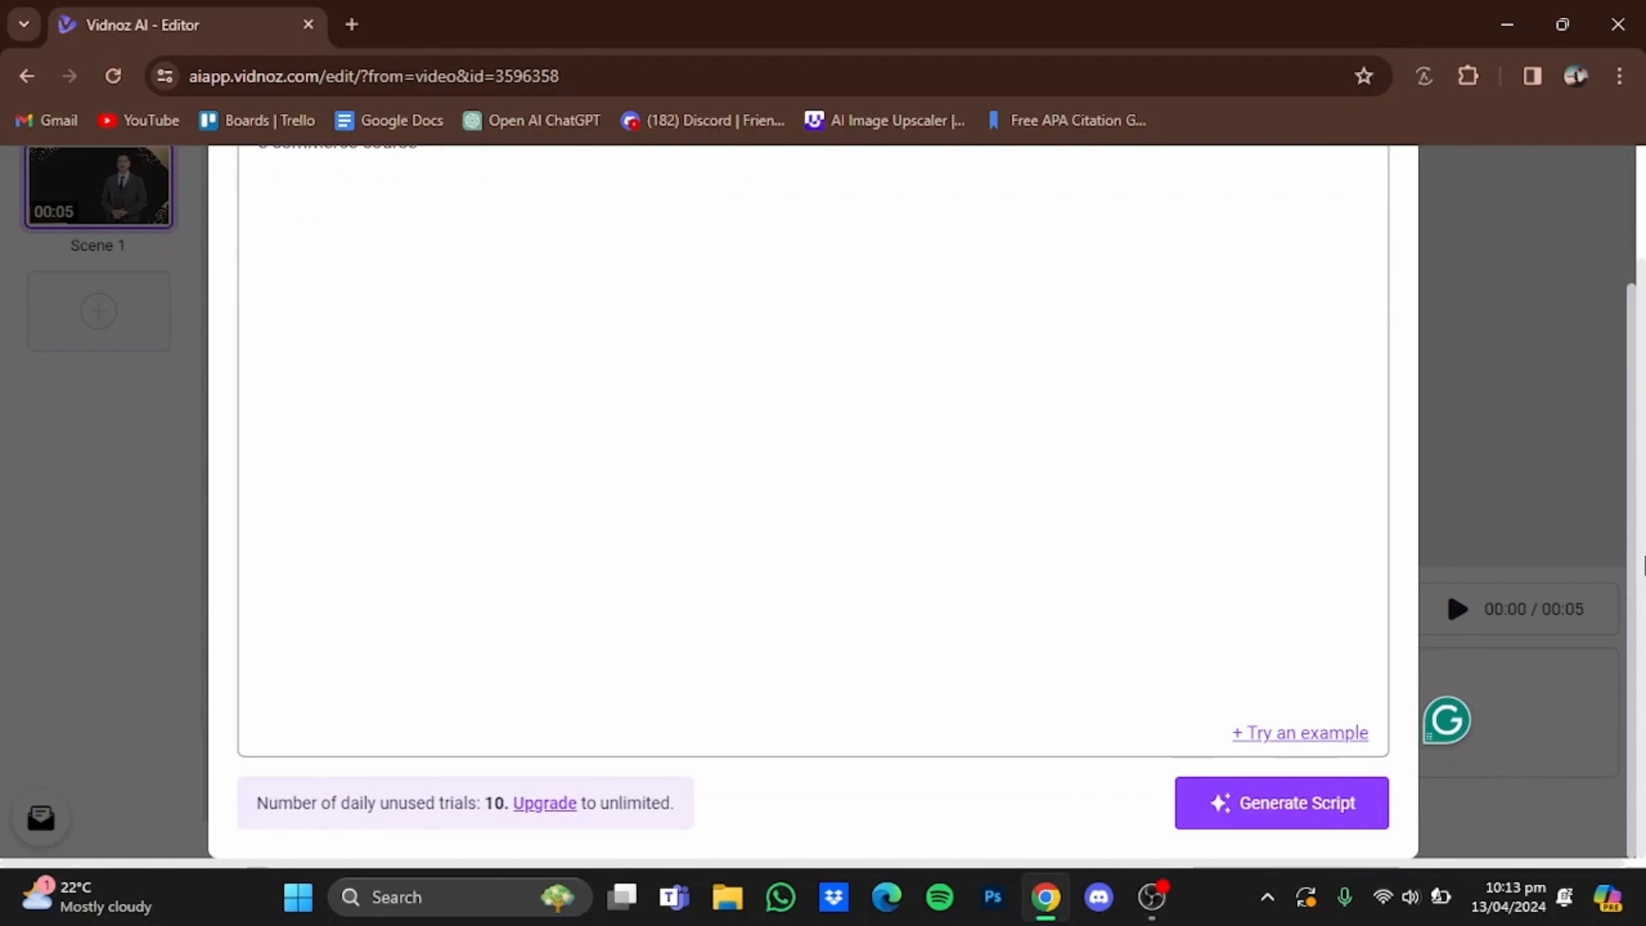
left_click(1284, 809)
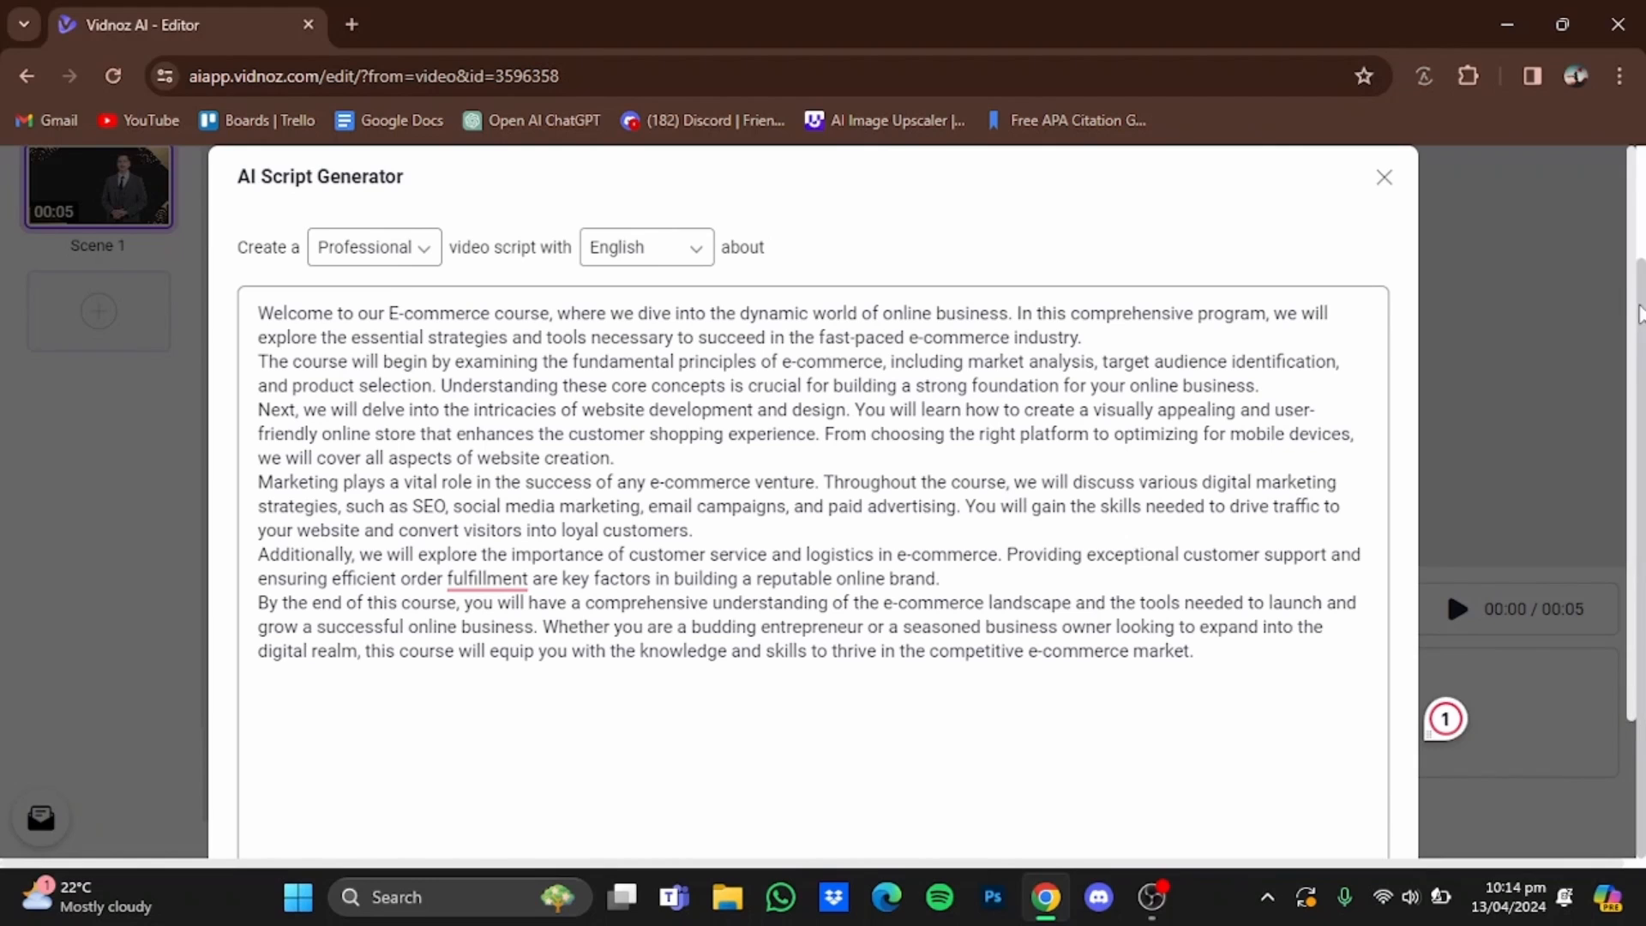
- Apply the generated e-commerce script to Scene 1 and add a blank second scene to the video
left_click_drag(1633, 335, 1630, 432)
scroll(1630, 433, "down", 1)
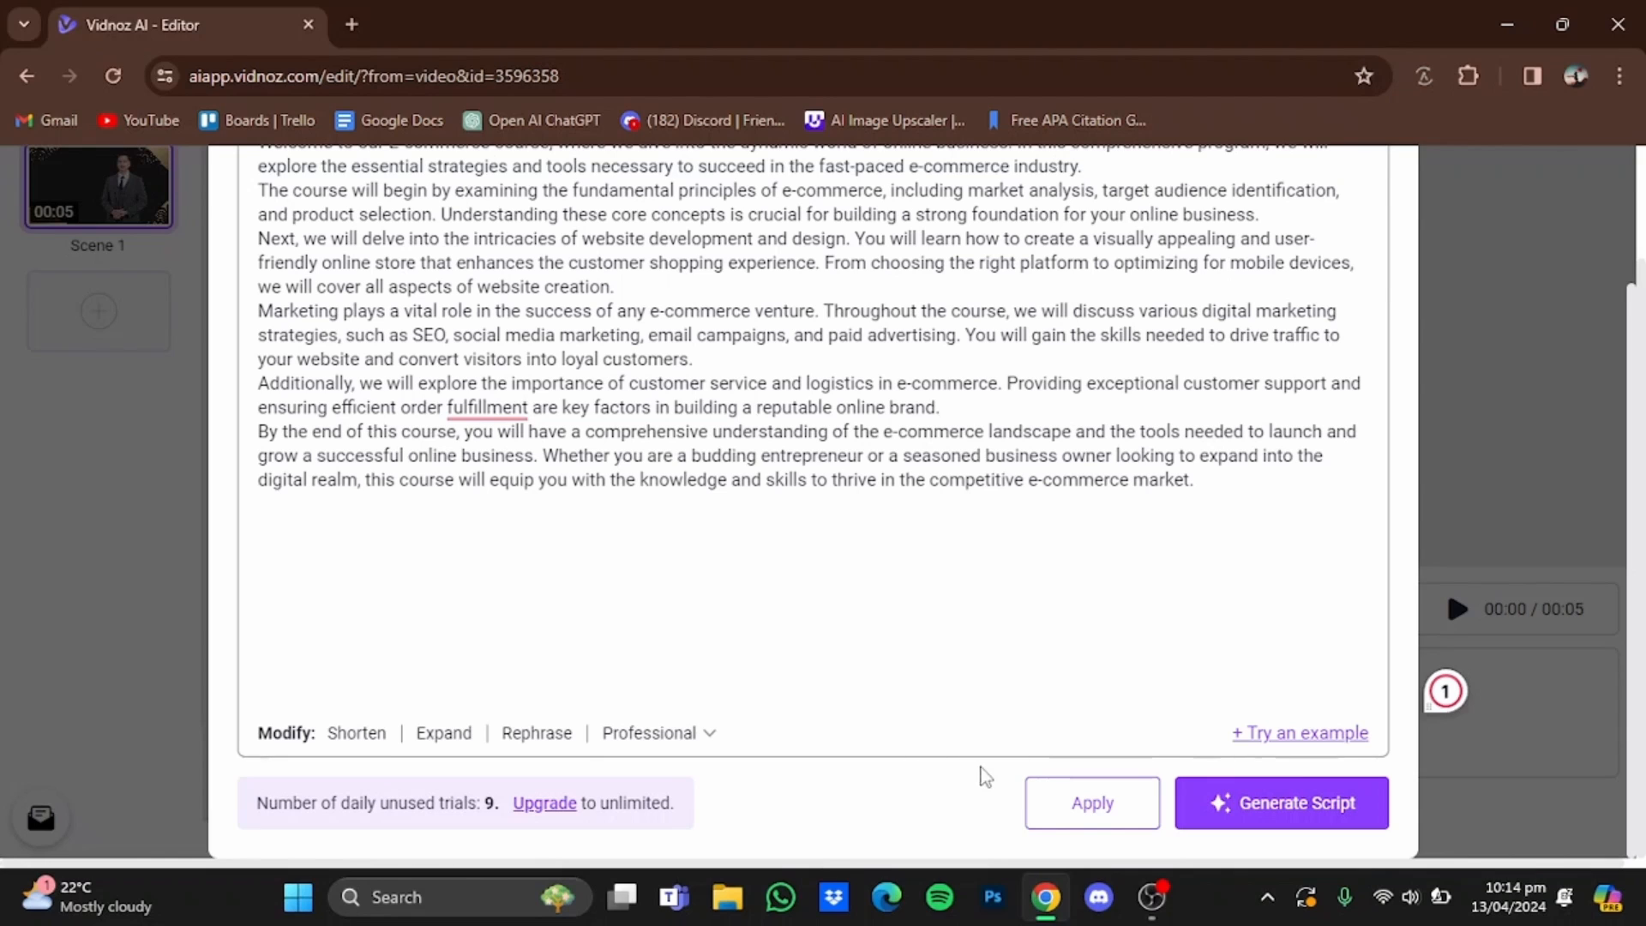
left_click(1089, 802)
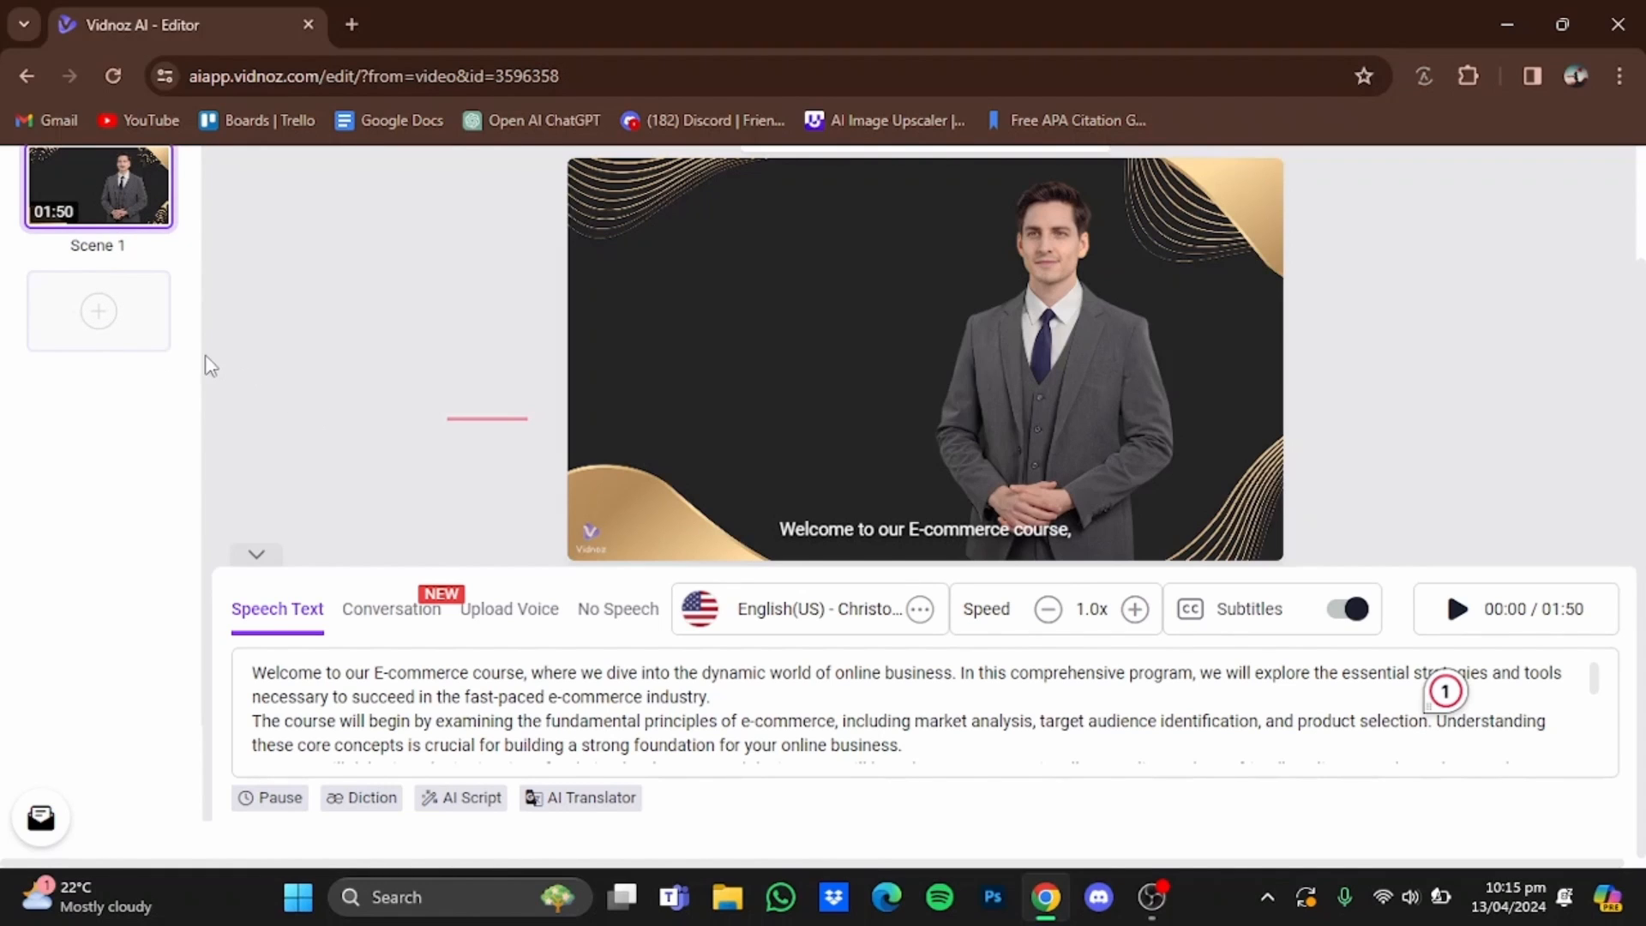
left_click(93, 323)
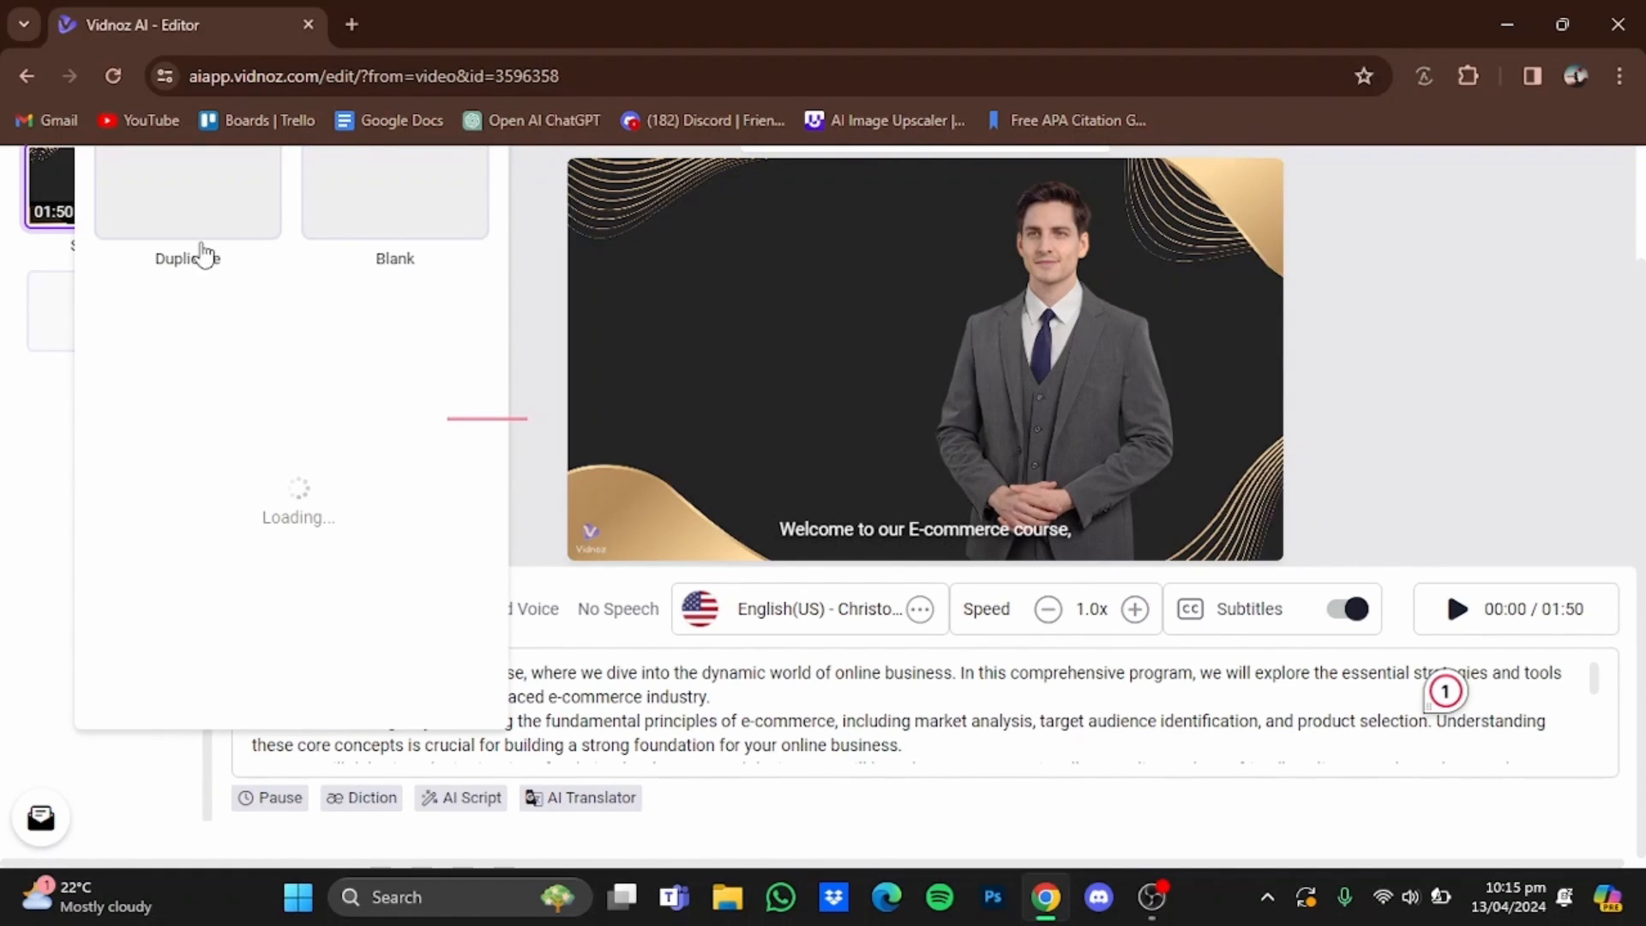
left_click(390, 247)
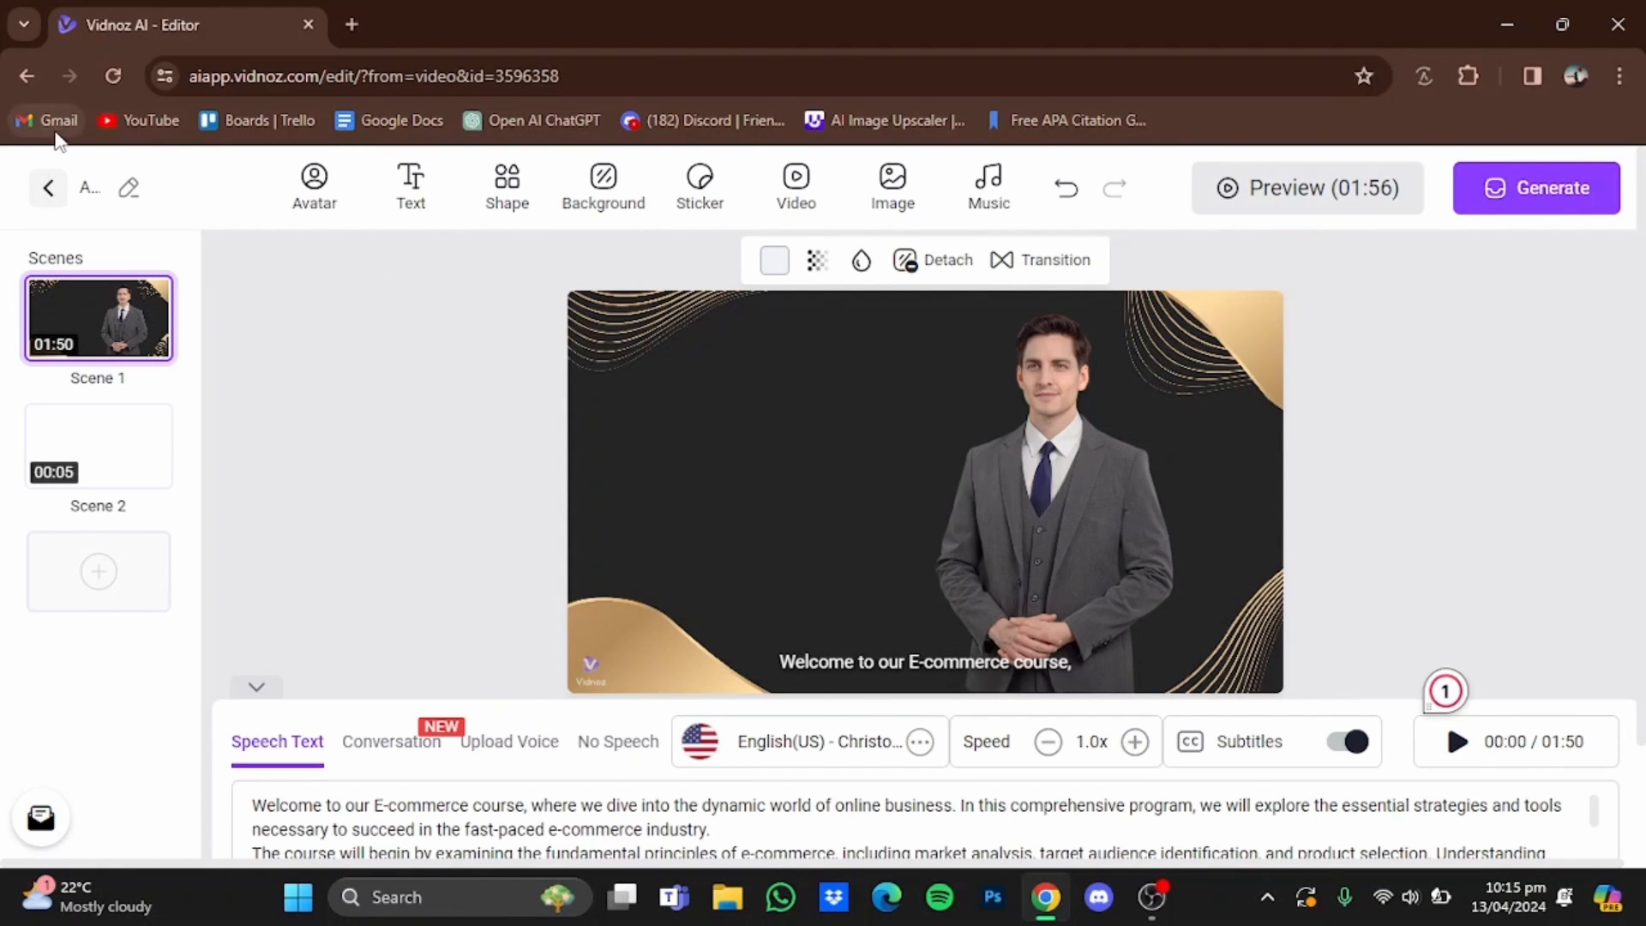
- Leave the editor, review the Clone Voice recording tips and the record or upload options, and close them
left_click(50, 185)
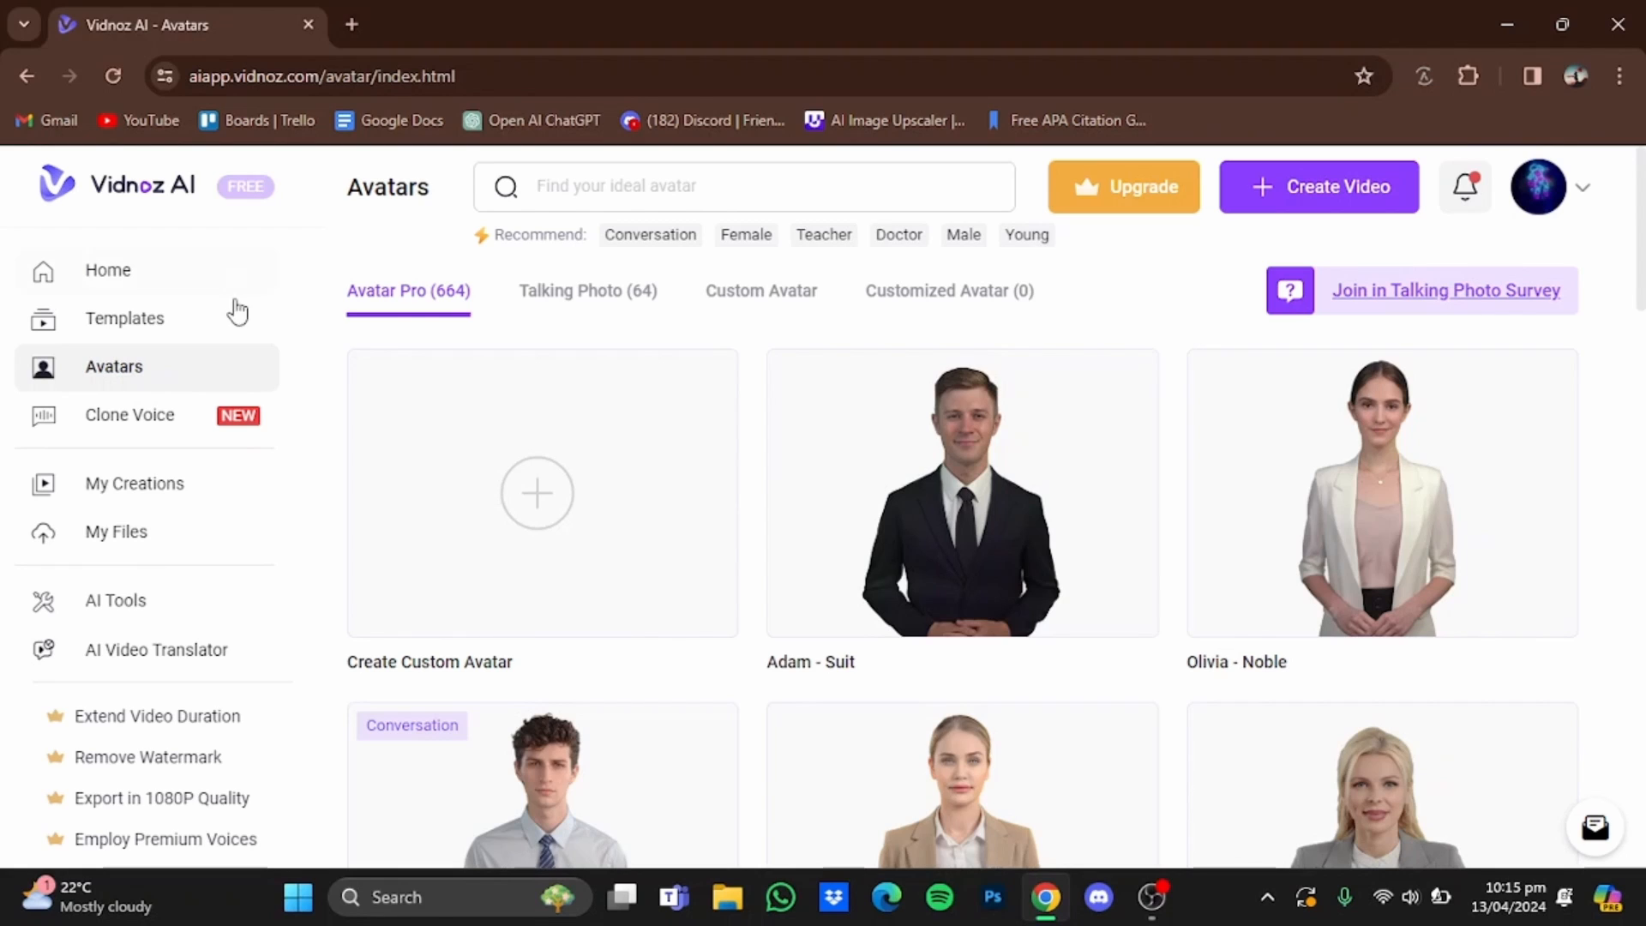
left_click(204, 435)
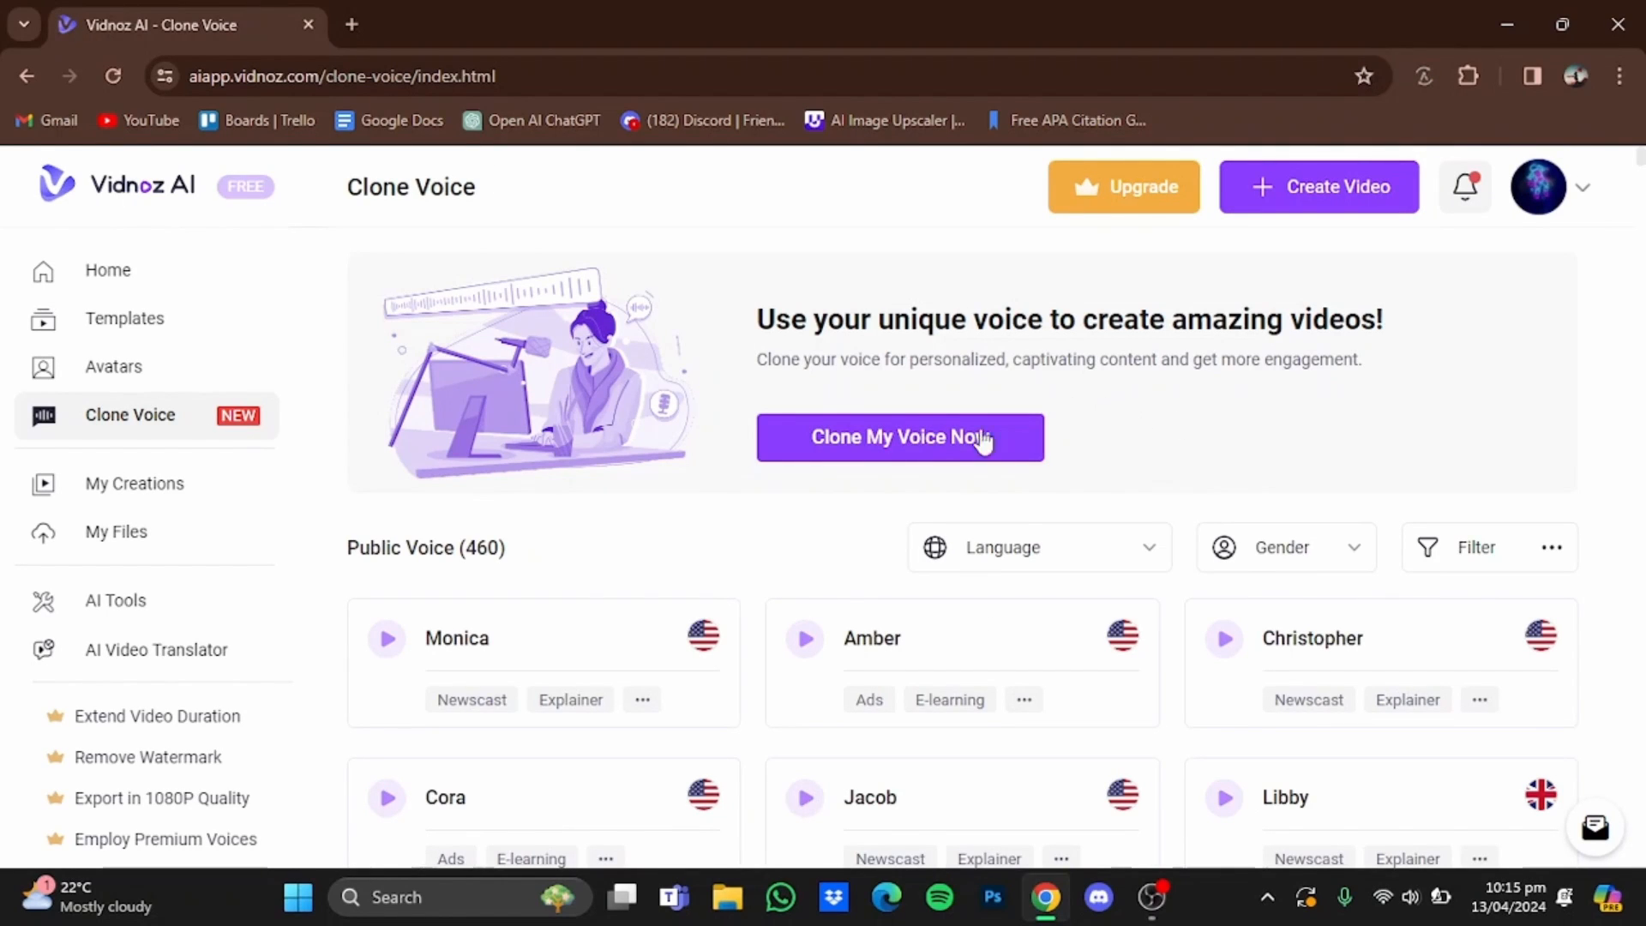
left_click(936, 453)
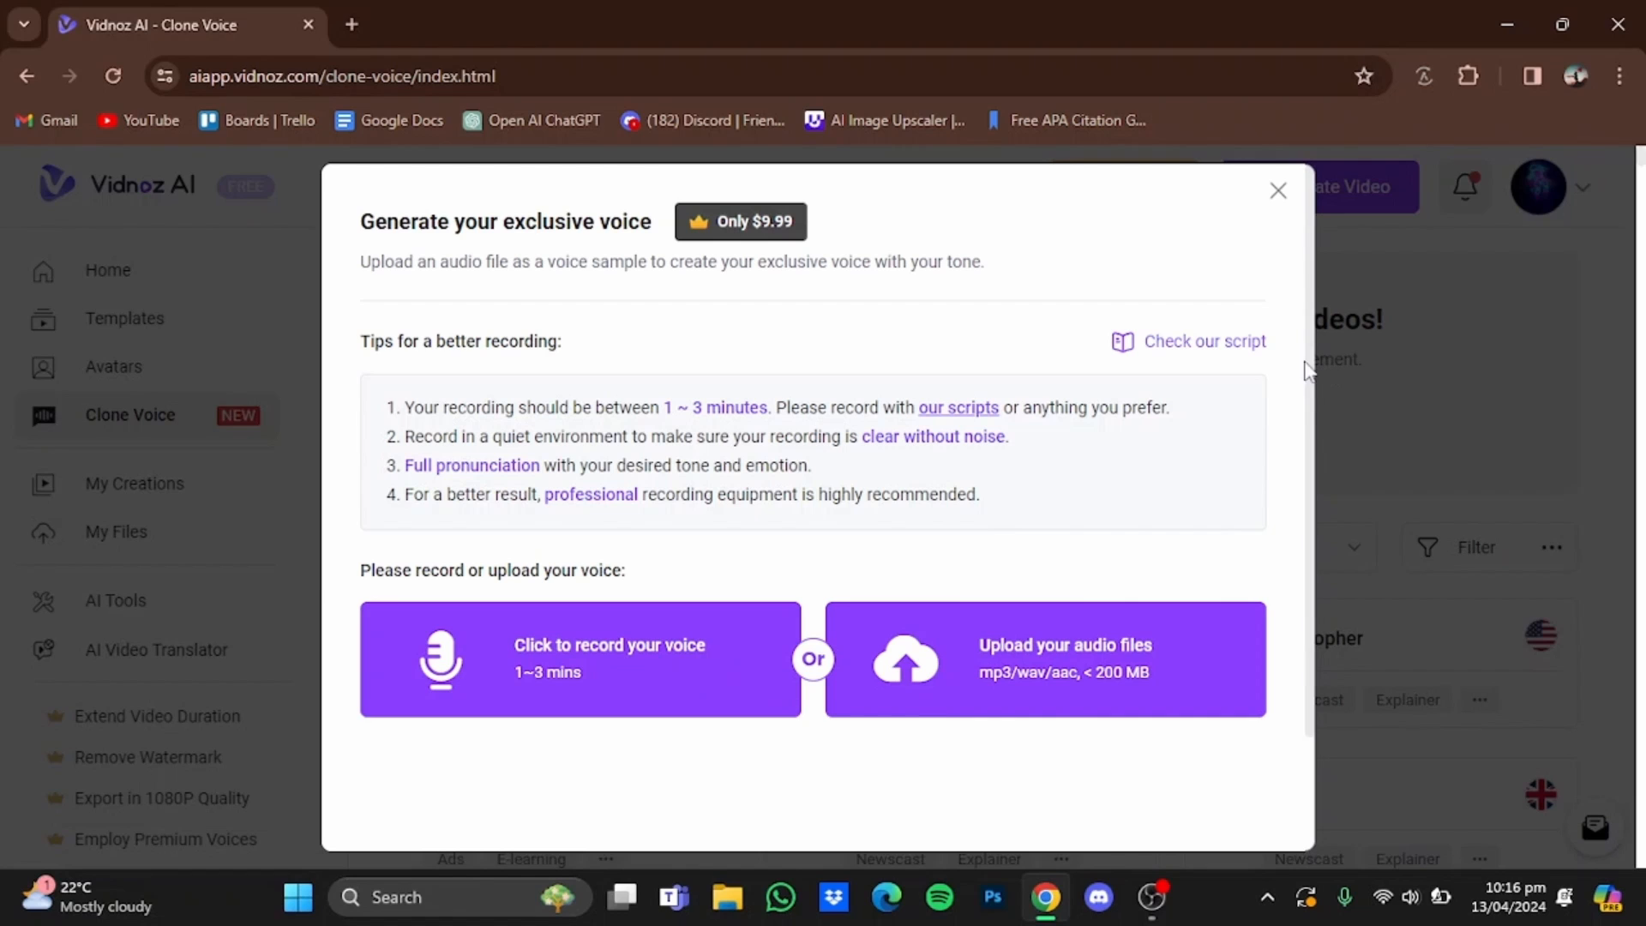
left_click_drag(1314, 370, 1303, 523)
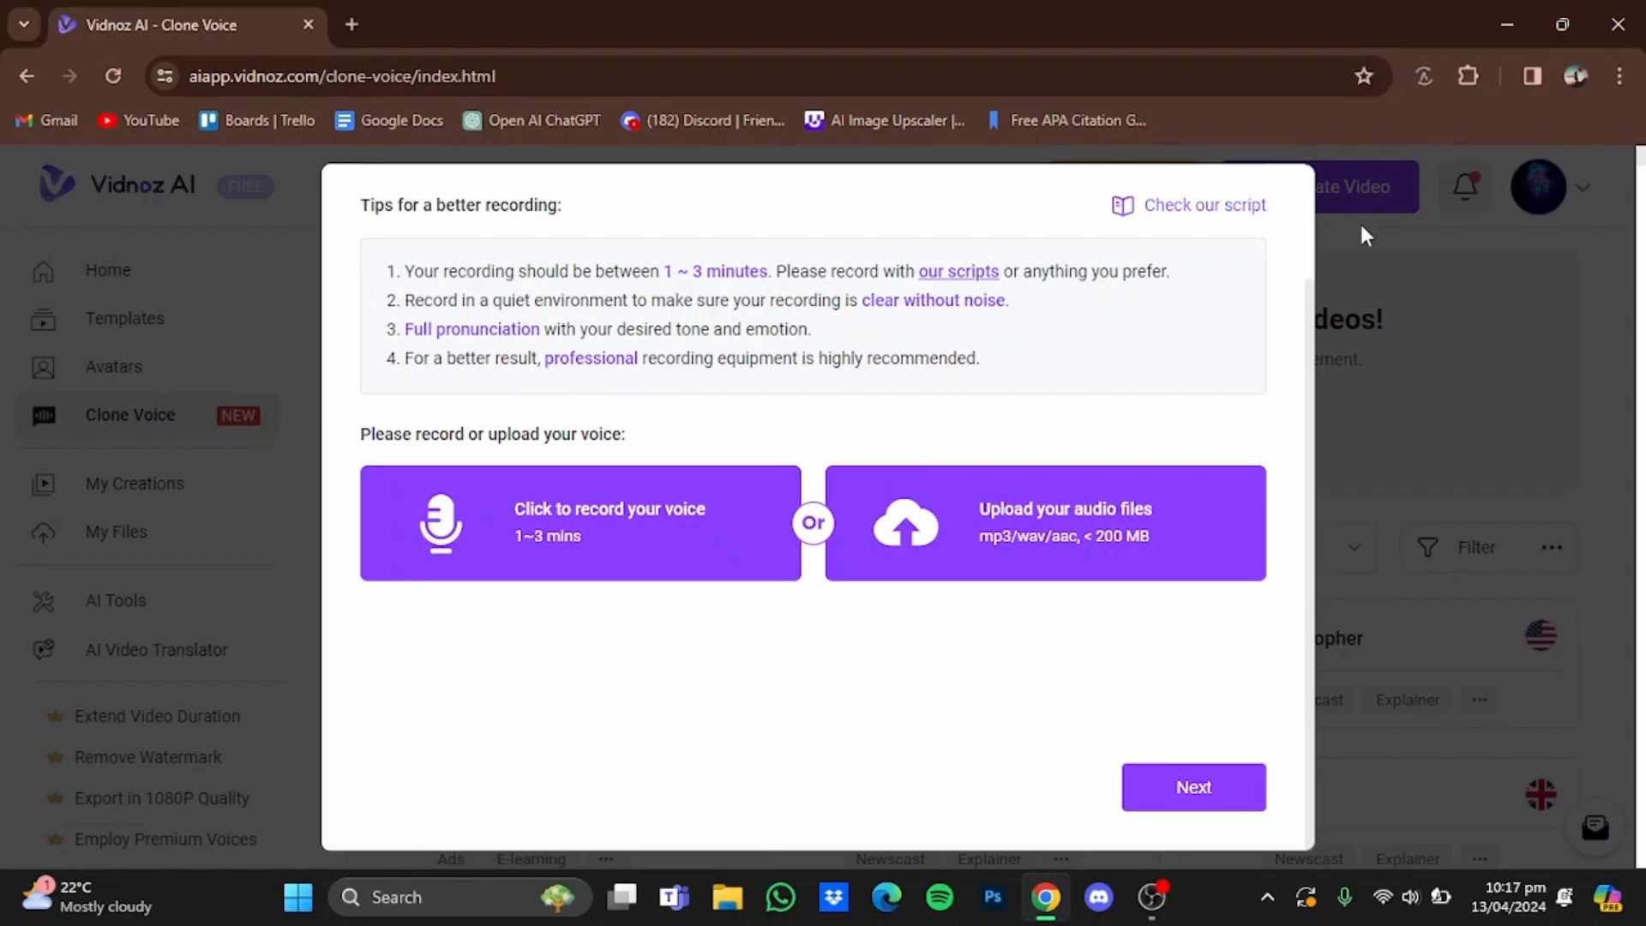
left_click(1419, 227)
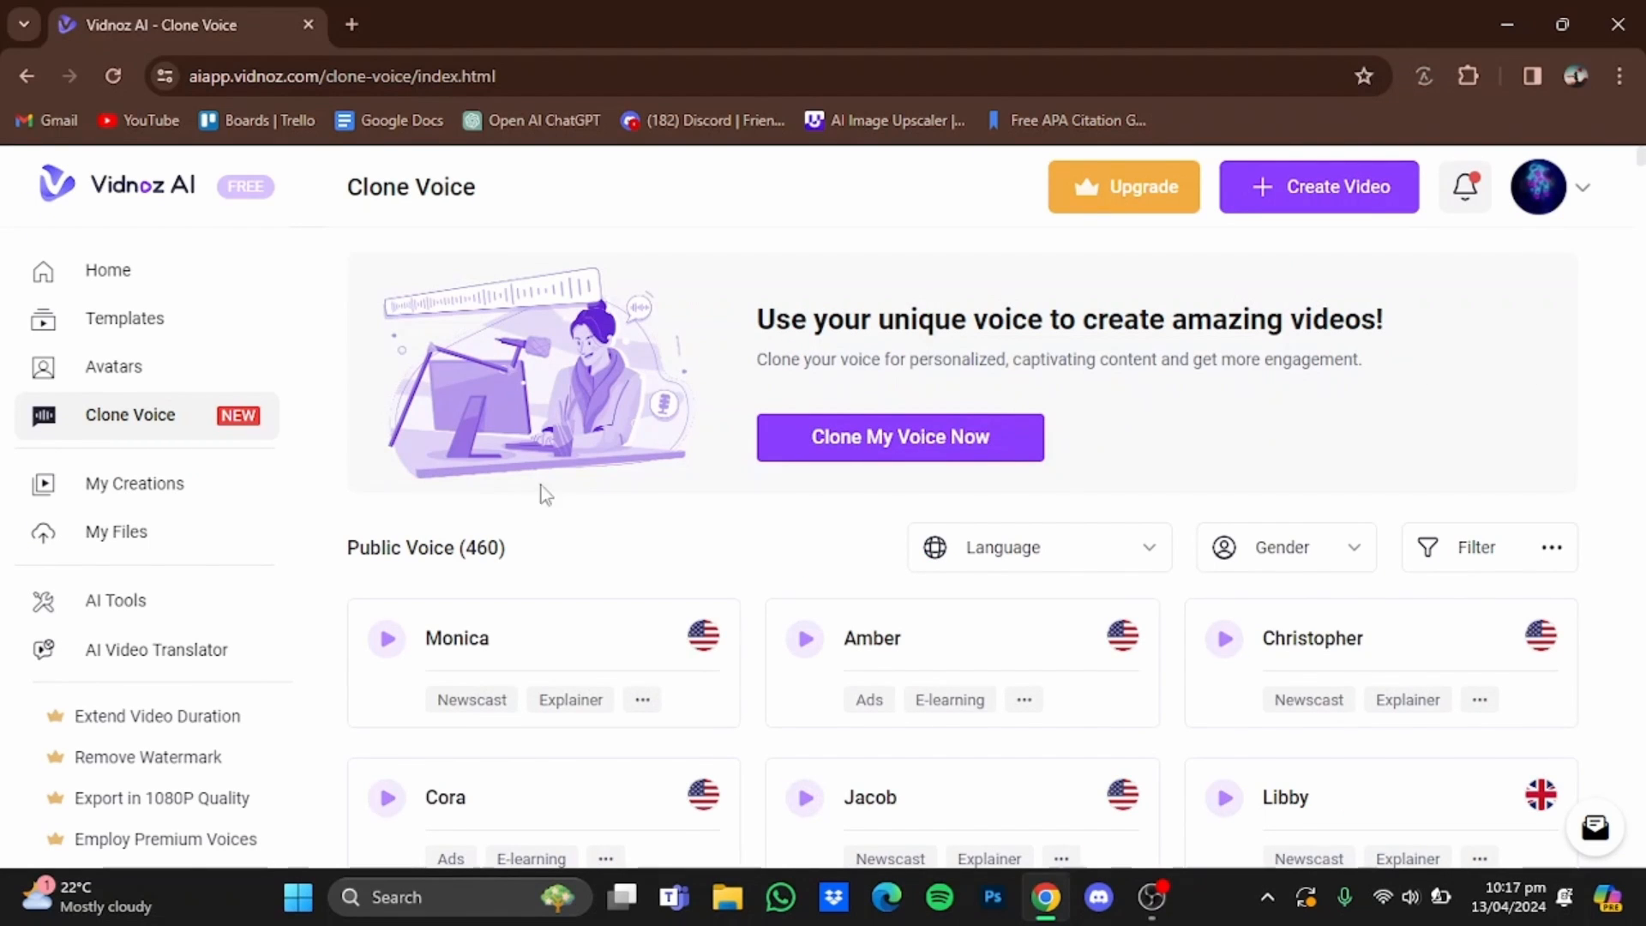
- Start creating a custom avatar and advance from the Features stage to the Instruction stage
left_click(104, 374)
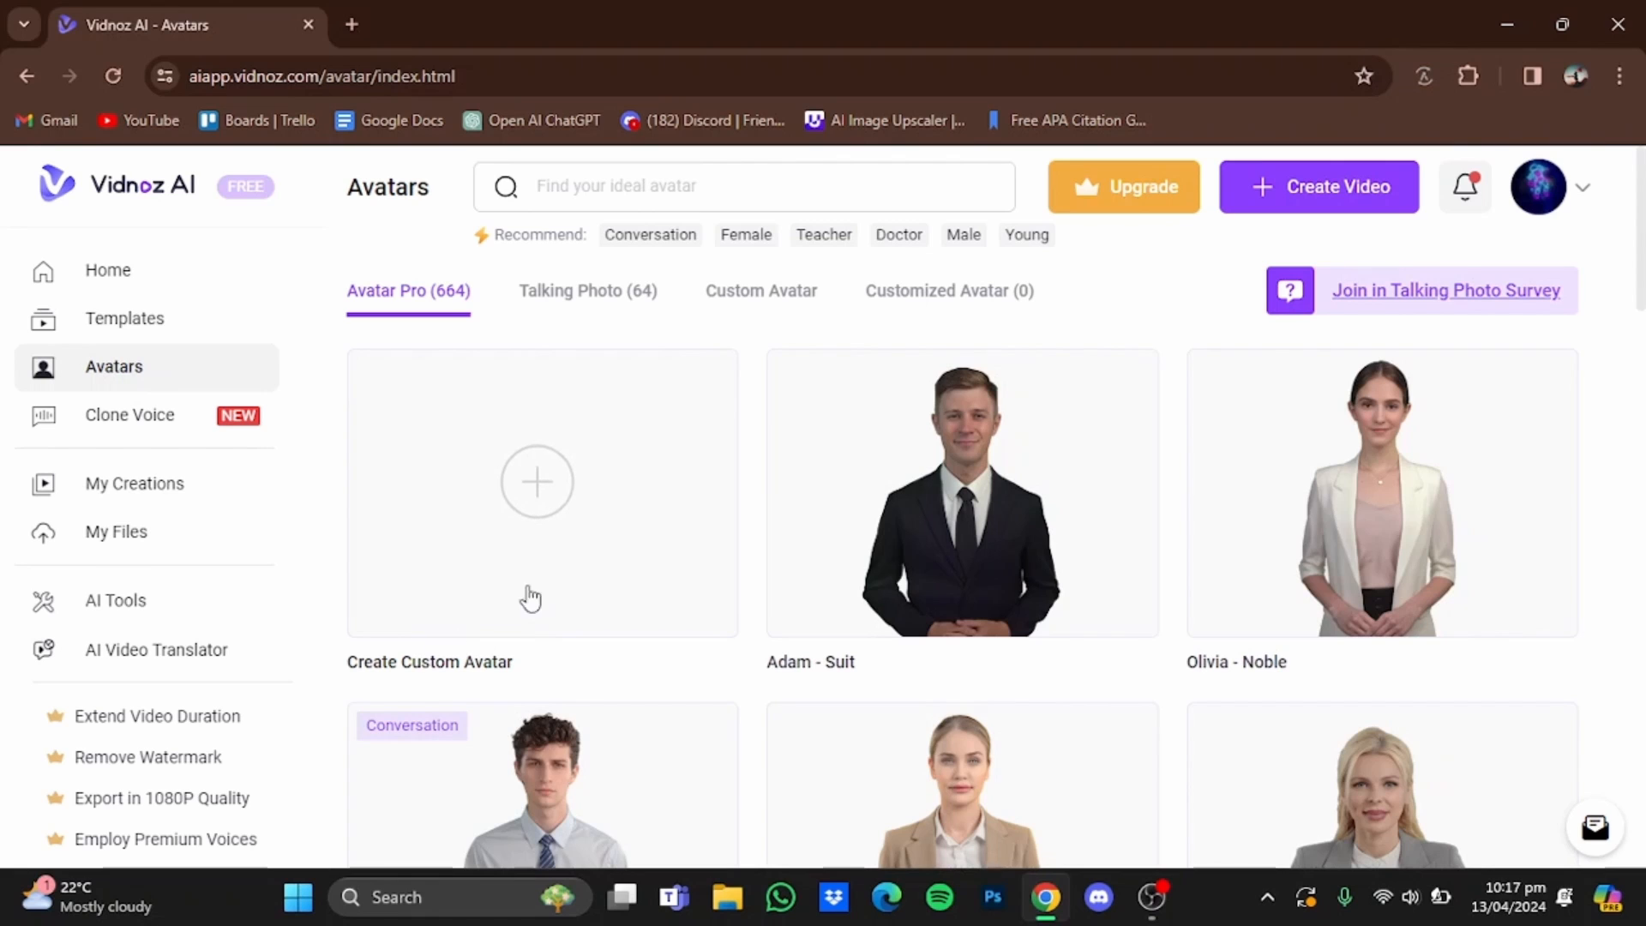
left_click(545, 517)
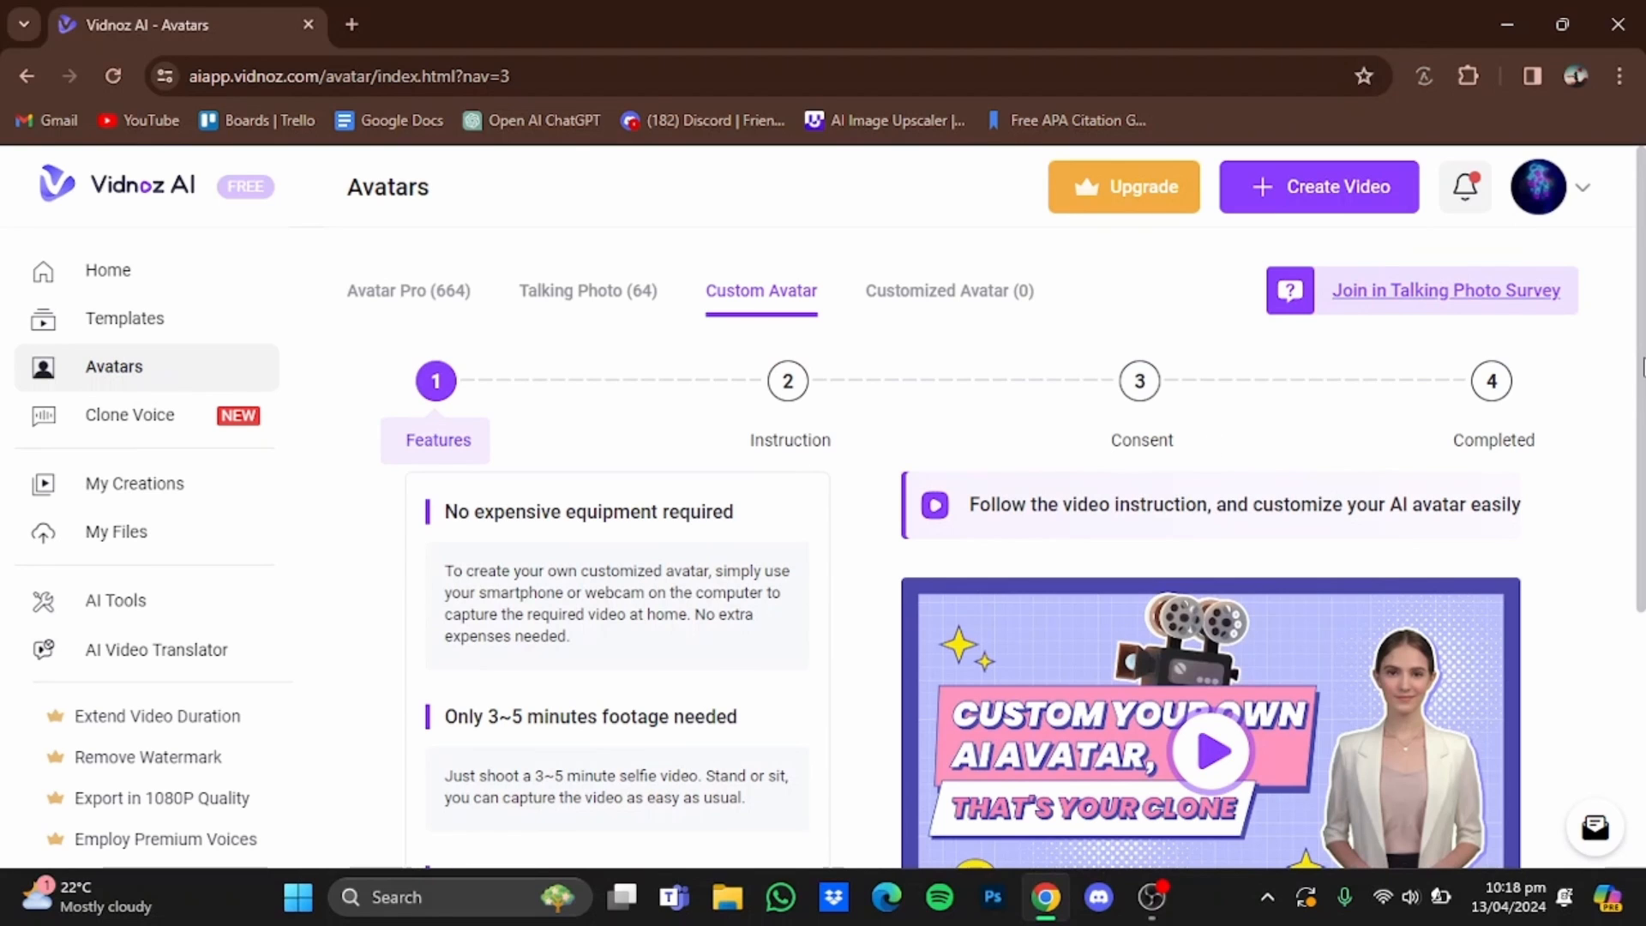
left_click_drag(1642, 367, 1642, 581)
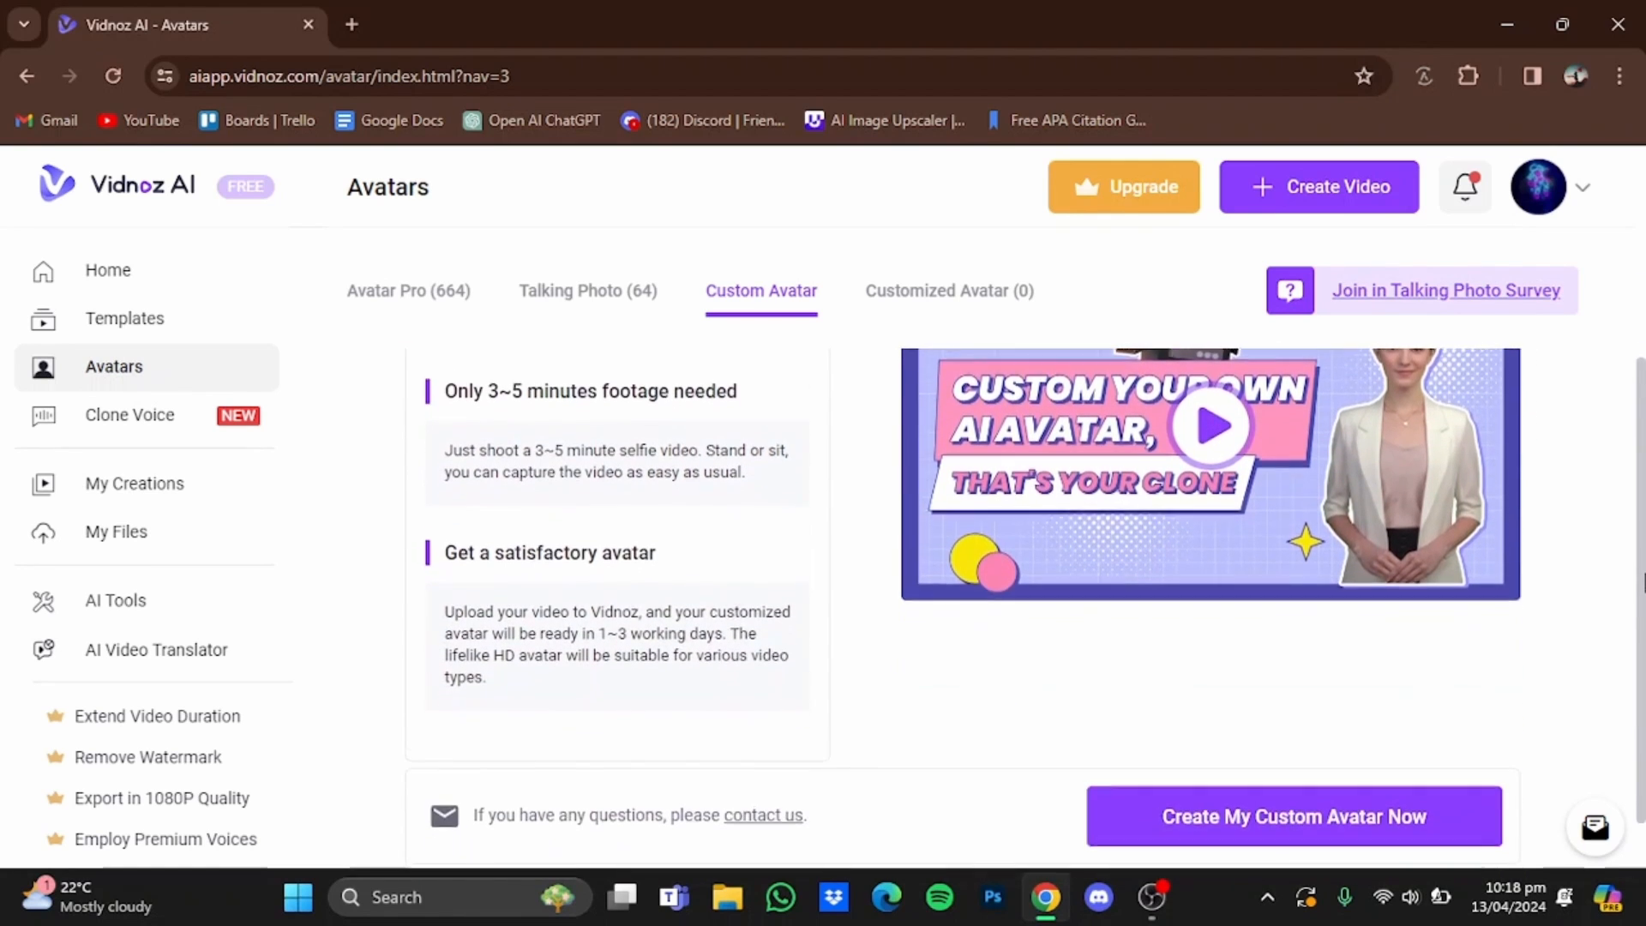
left_click(1224, 794)
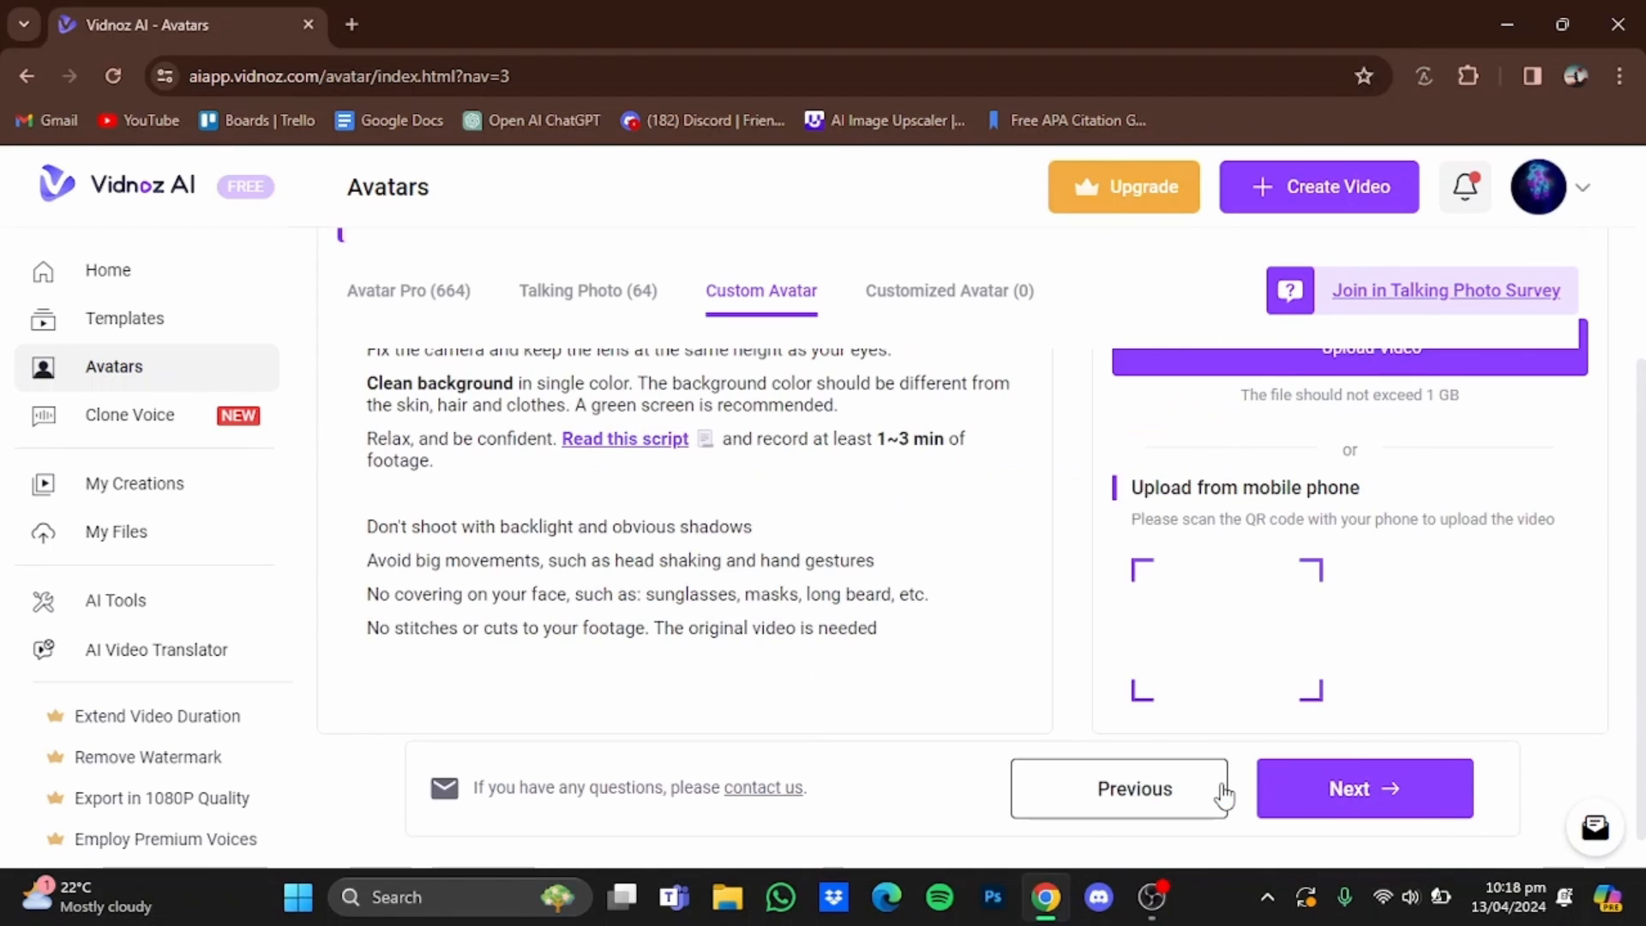
- Review the filming requirements and the computer and mobile phone upload options for the custom avatar video
scroll(446, 557, "up", 4)
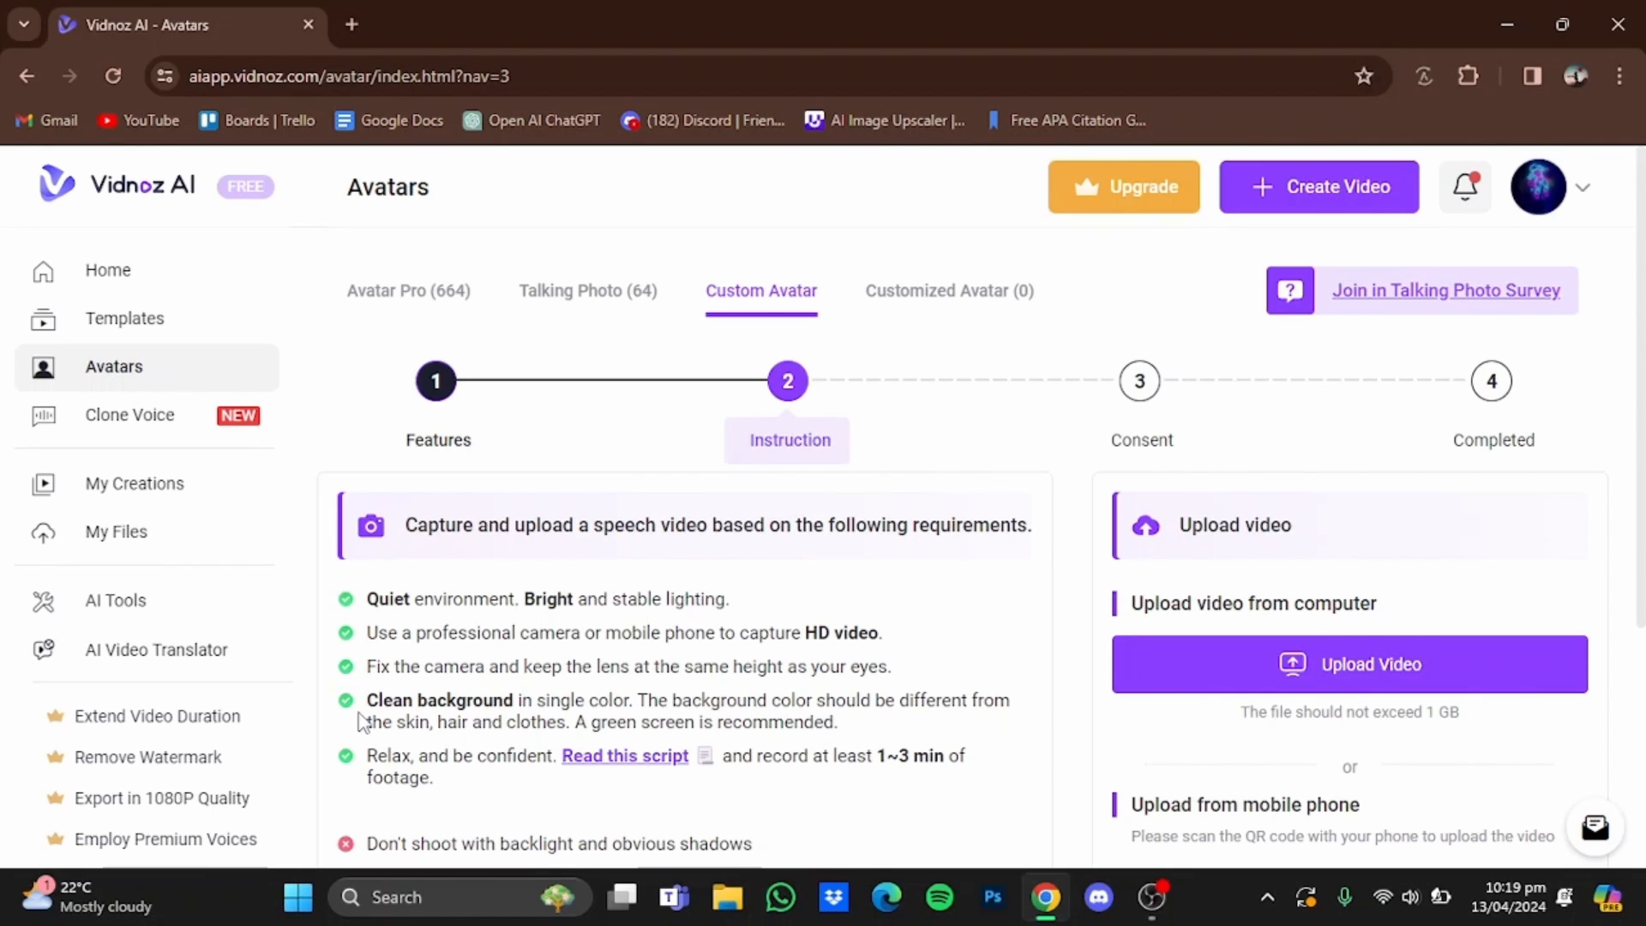
scroll(1275, 619, "down", 1)
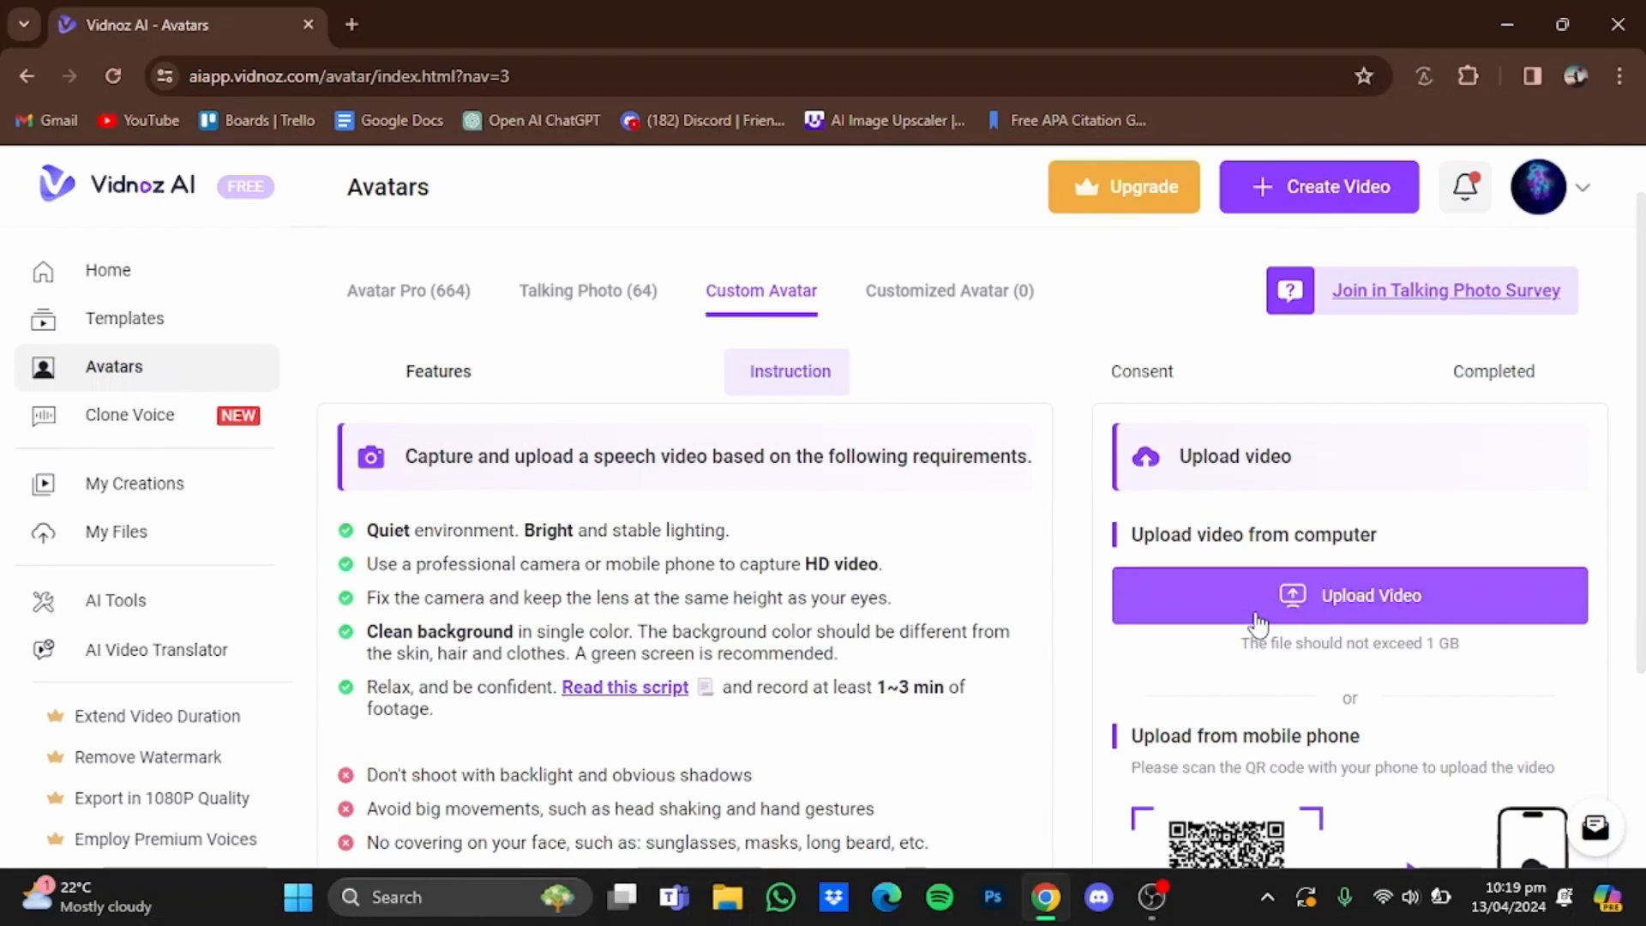
mouse_move(1643, 409)
left_mouse_down()
mouse_move(1643, 384)
mouse_move(1642, 402)
left_mouse_up()
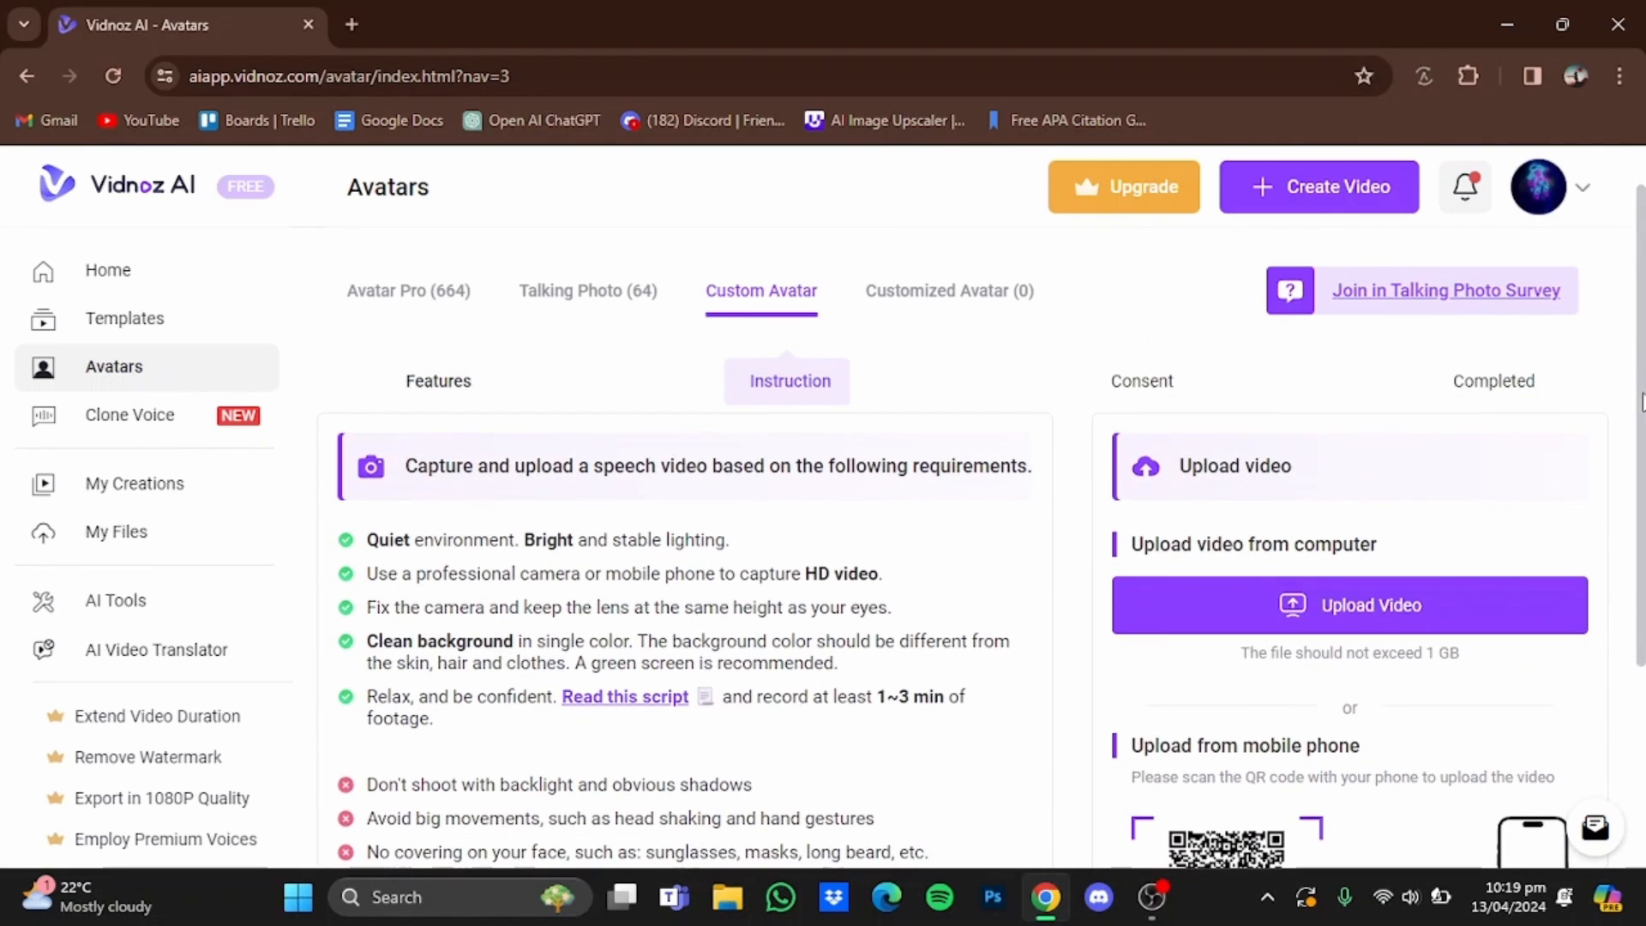
scroll(1642, 426, "down", 4)
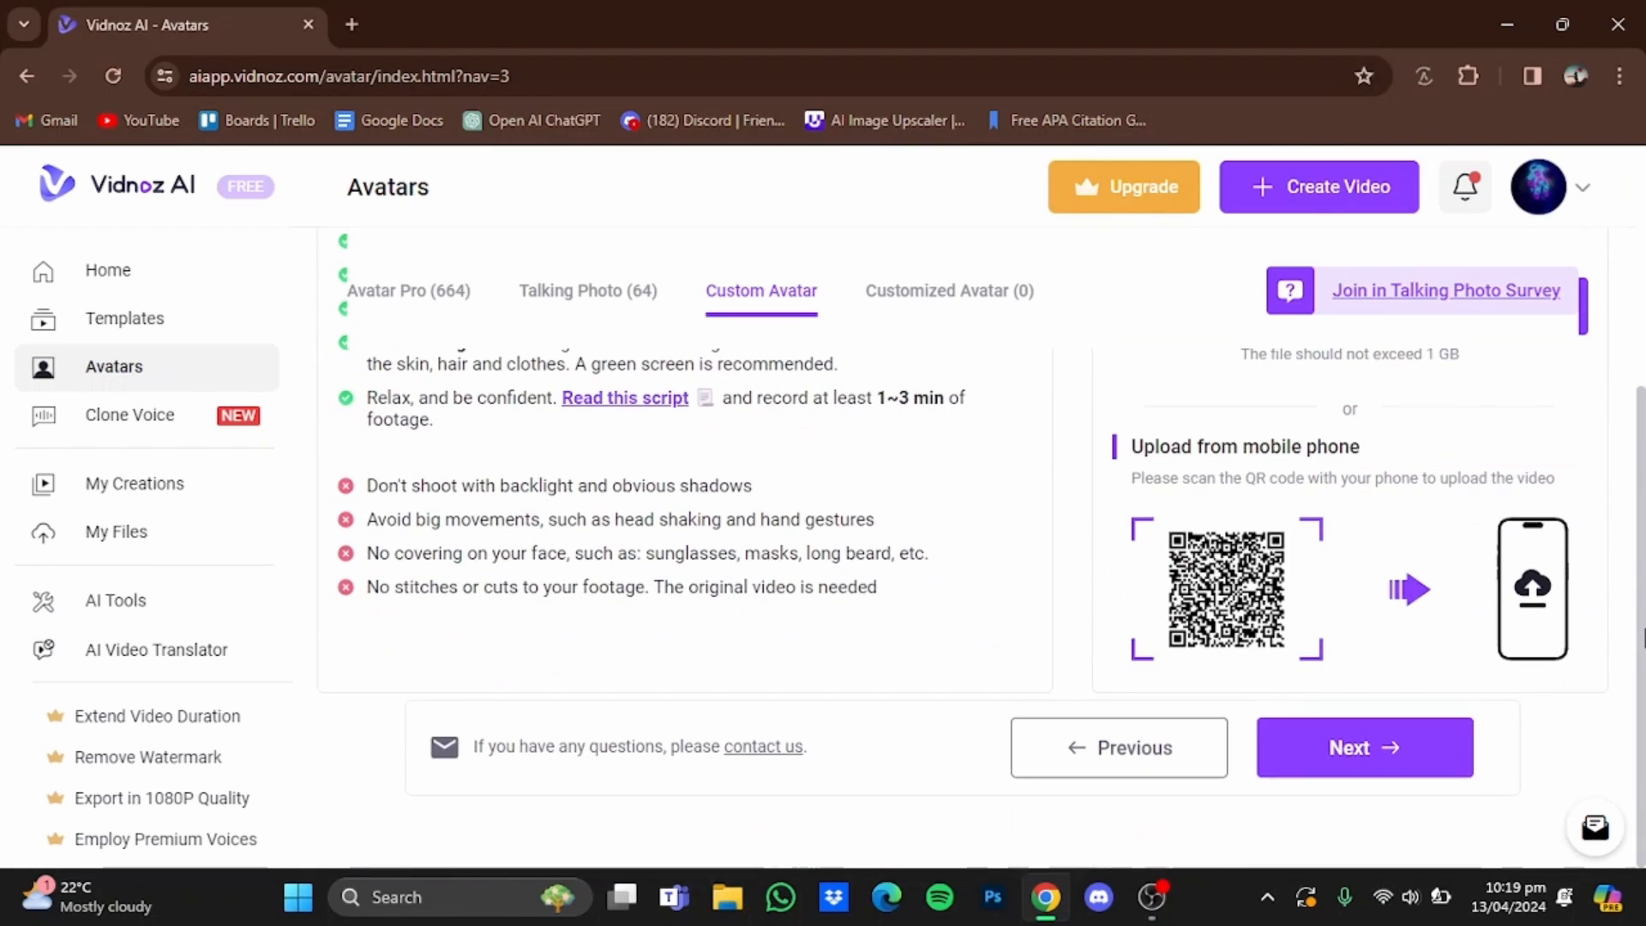
scroll(1642, 470, "up", 5)
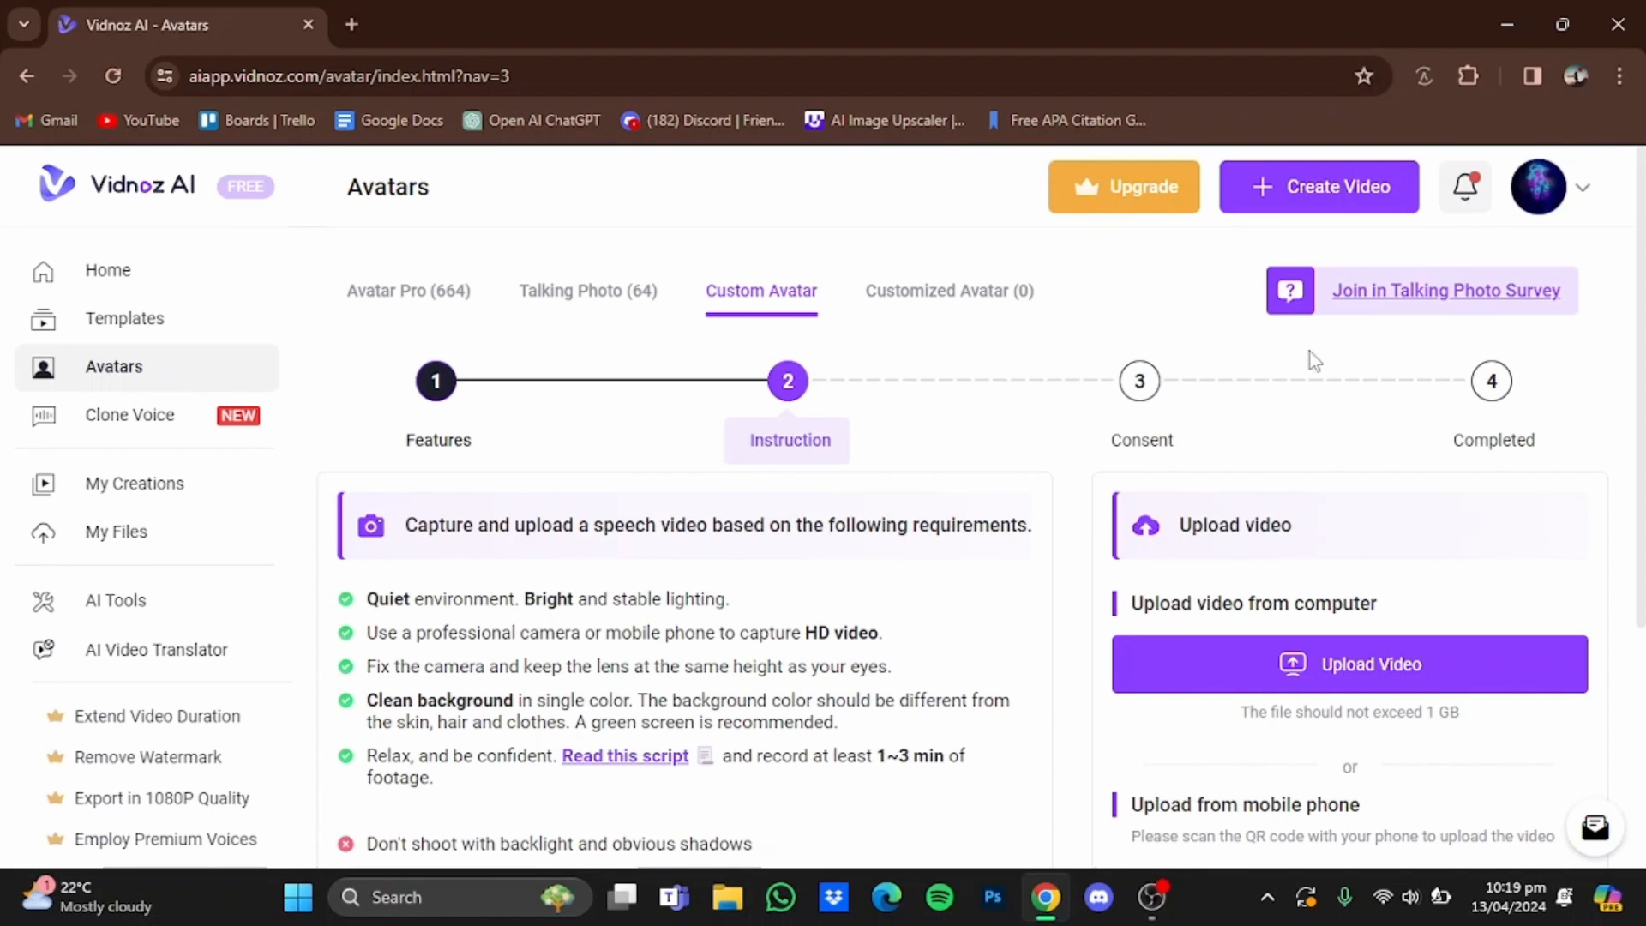
- Open the Vidnoz AI PRO upgrade plans to compare their yearly pricing and features
left_click(1127, 204)
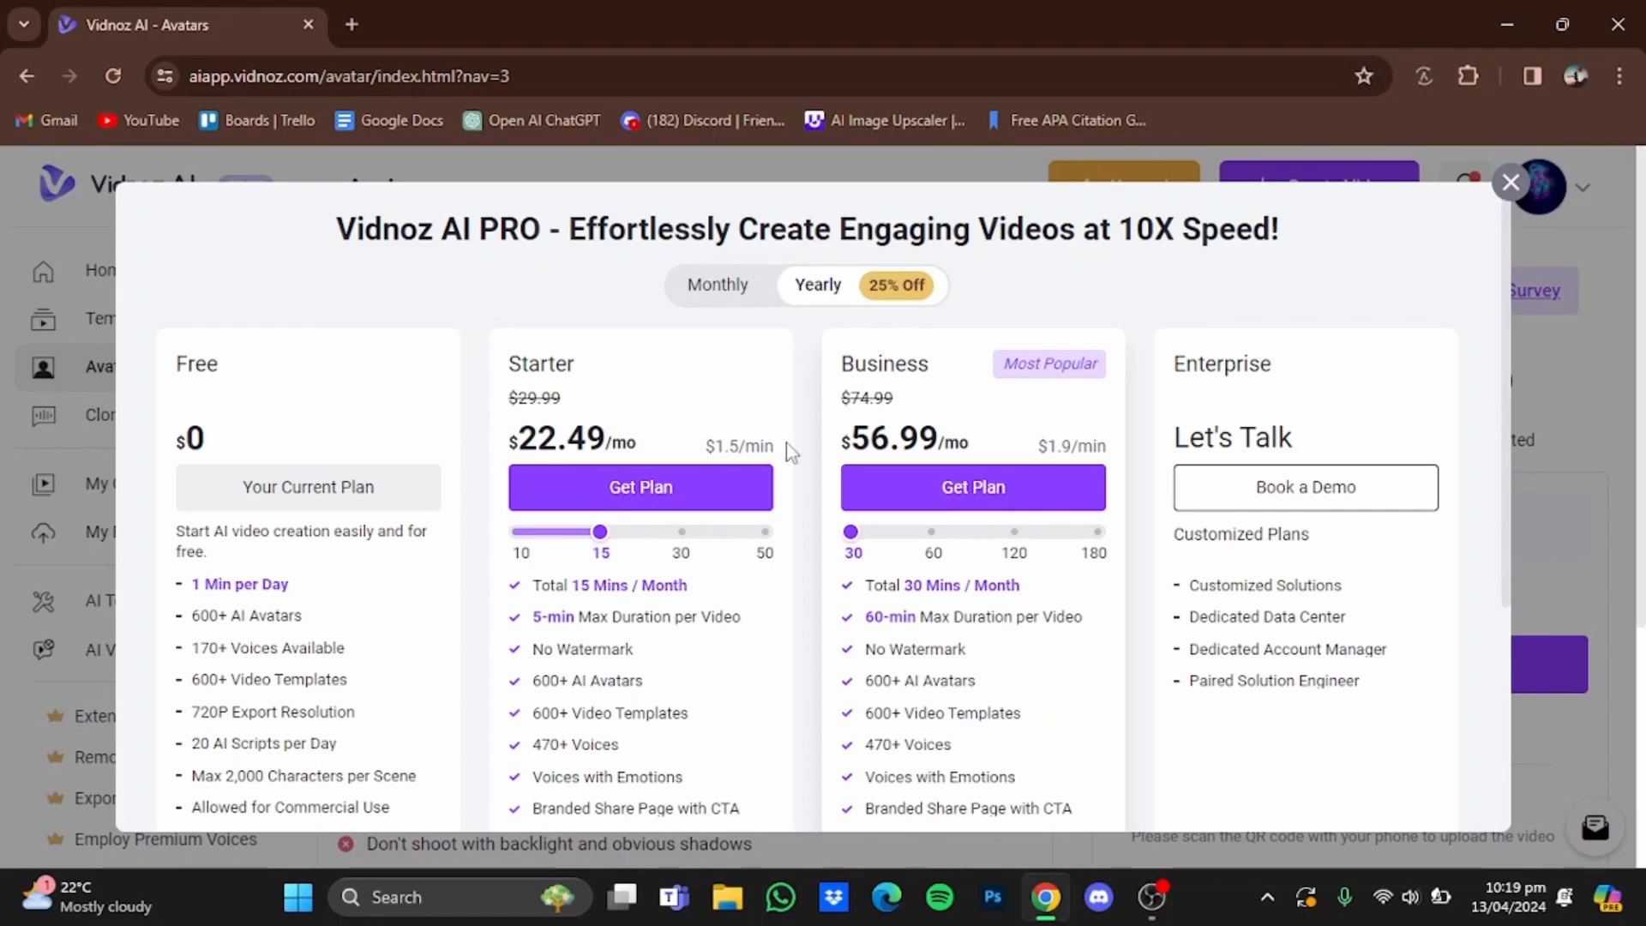